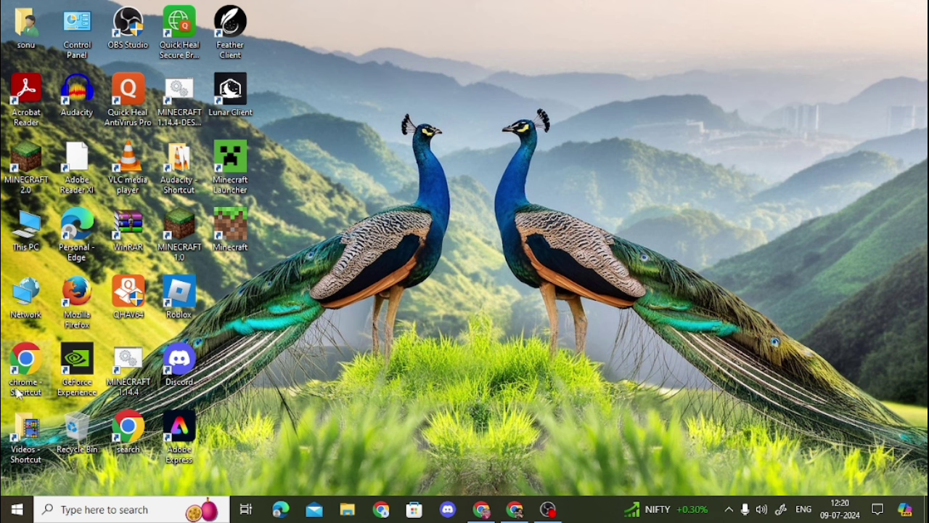
# - Search Google for 'adobe firefly' in a new Chrome tab and open Adobe's Firefly product page
pyautogui.click(516, 512)
pyautogui.click(483, 509)
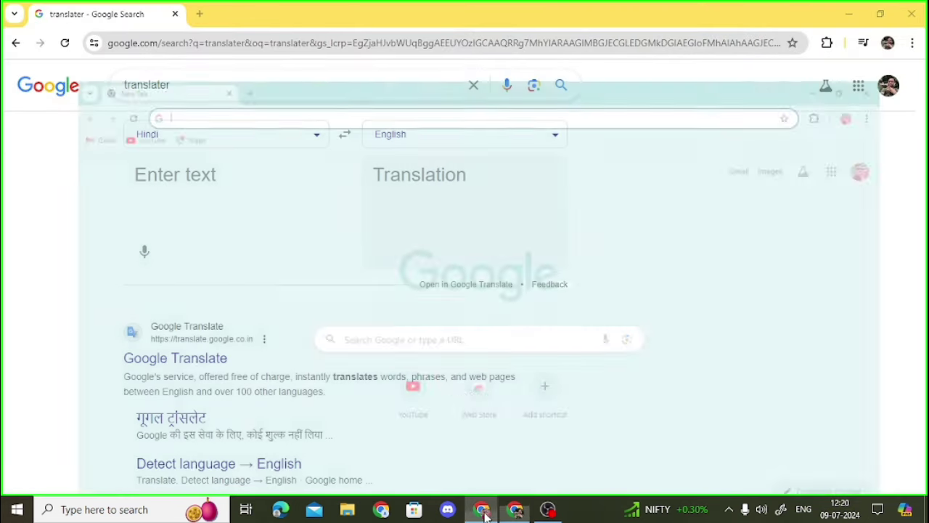
pyautogui.click(476, 294)
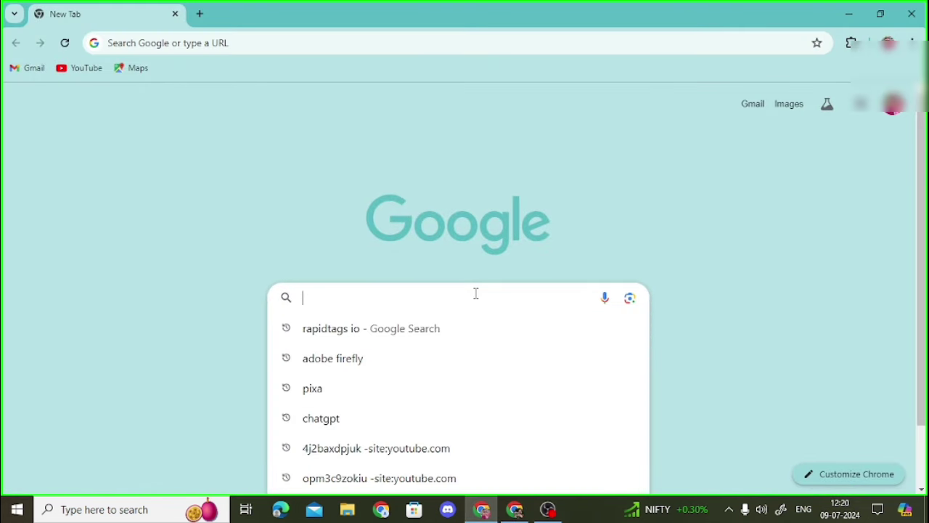
pyautogui.write('a')
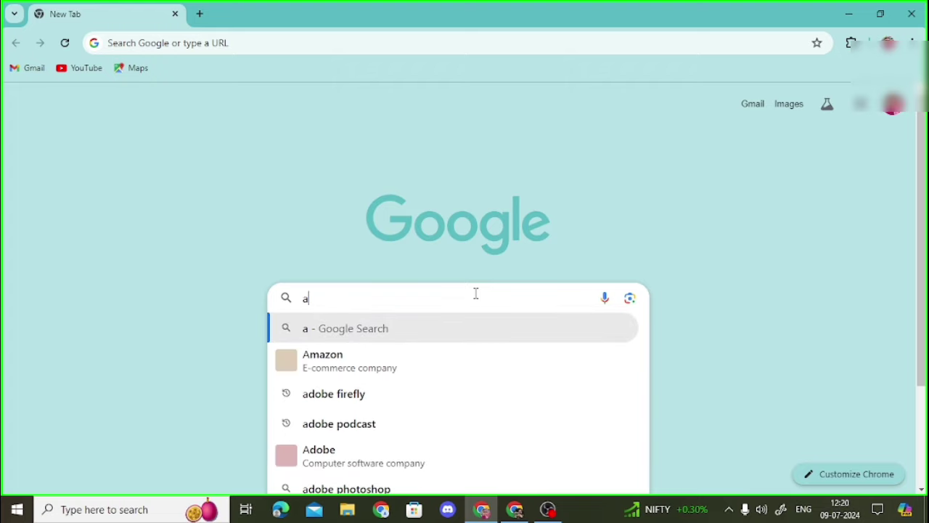
pyautogui.write('dobe')
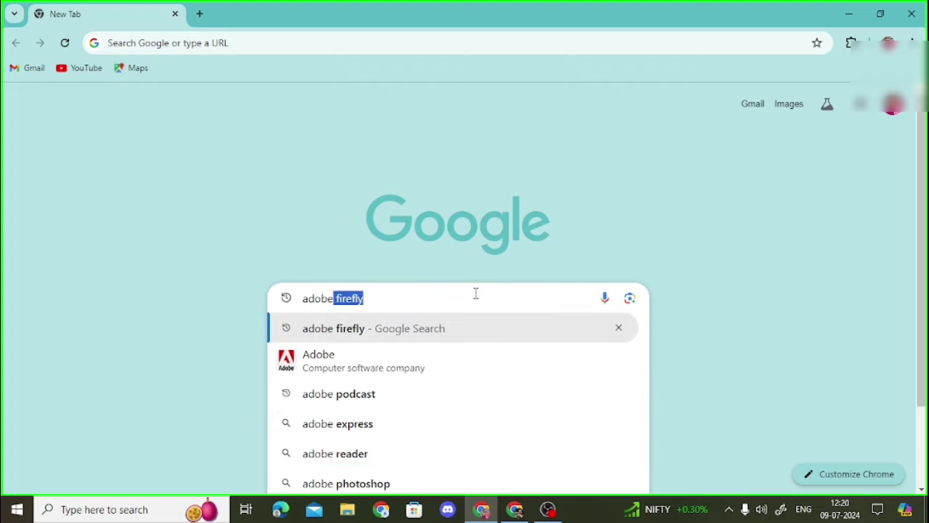
pyautogui.write(' f')
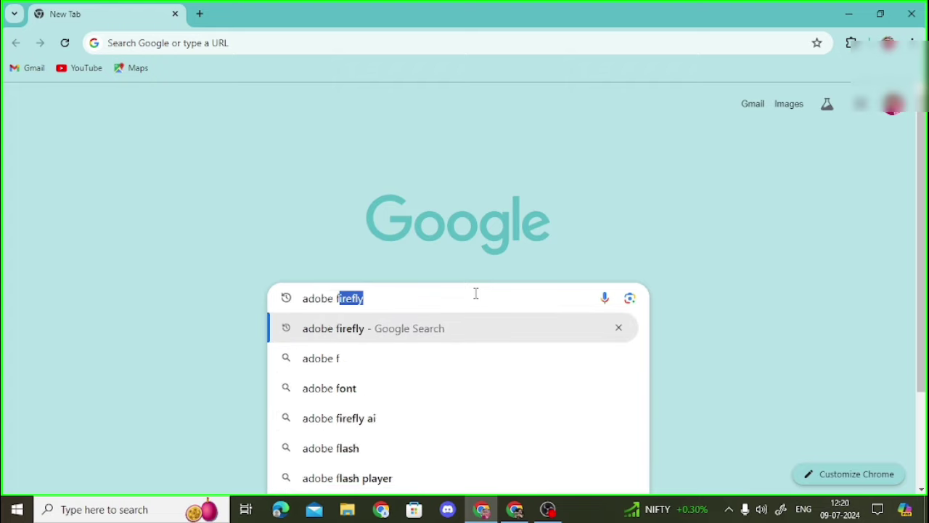
pyautogui.write('ire')
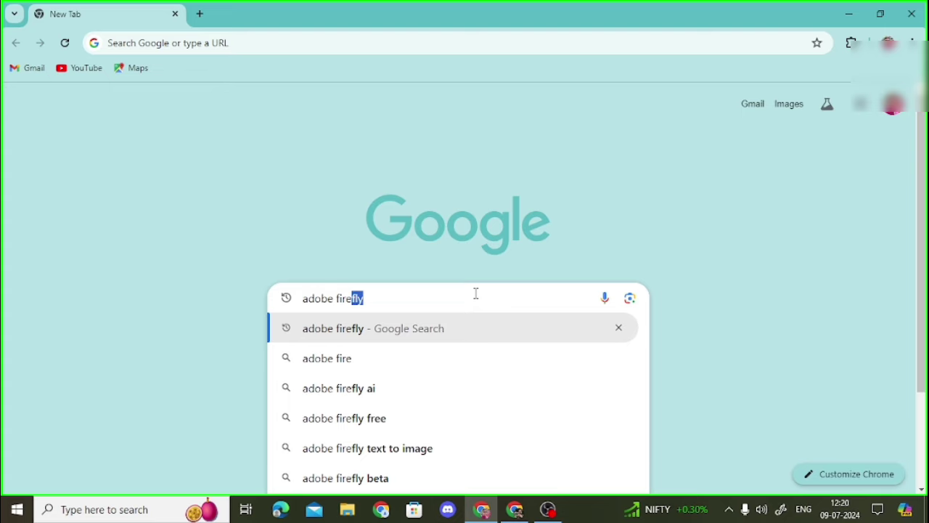
pyautogui.write('fly')
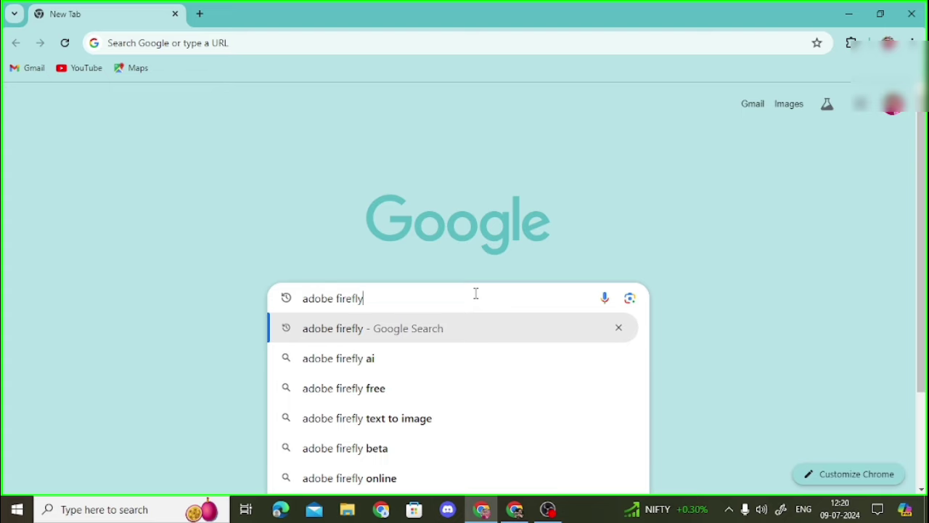
pyautogui.press('Return')
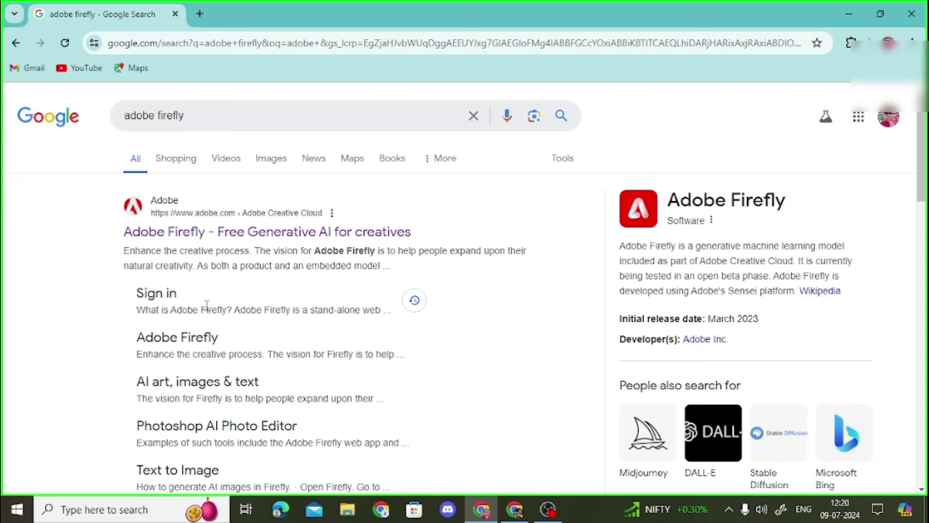
pyautogui.click(187, 242)
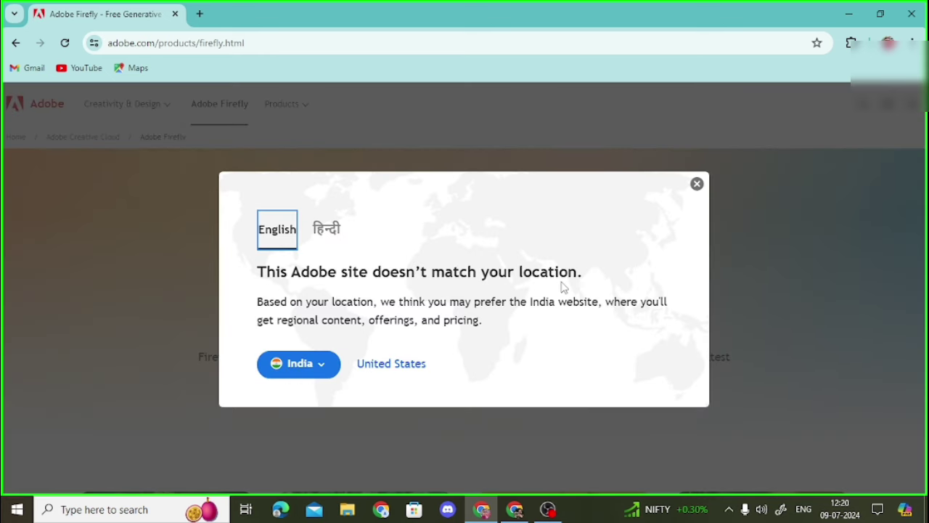
# - Choose the India - English version of Adobe's site from the location prompt
pyautogui.click(310, 372)
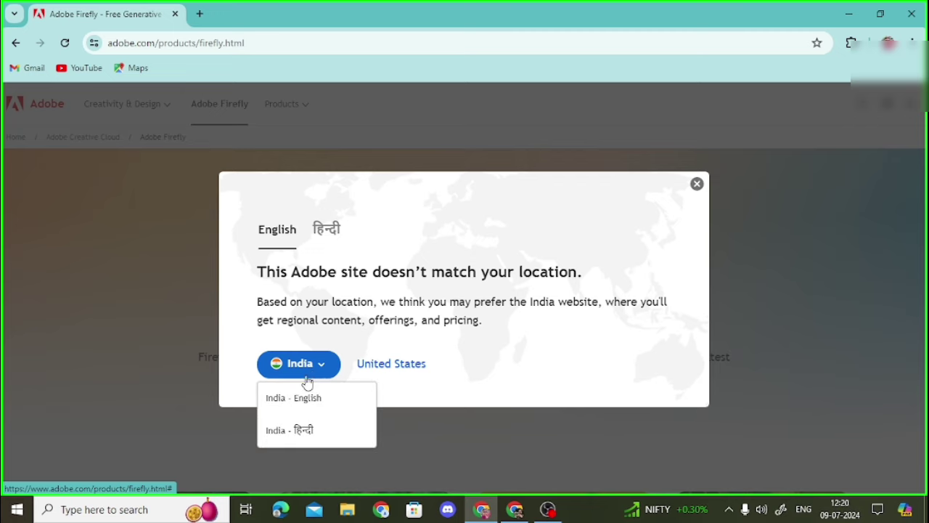
pyautogui.click(300, 403)
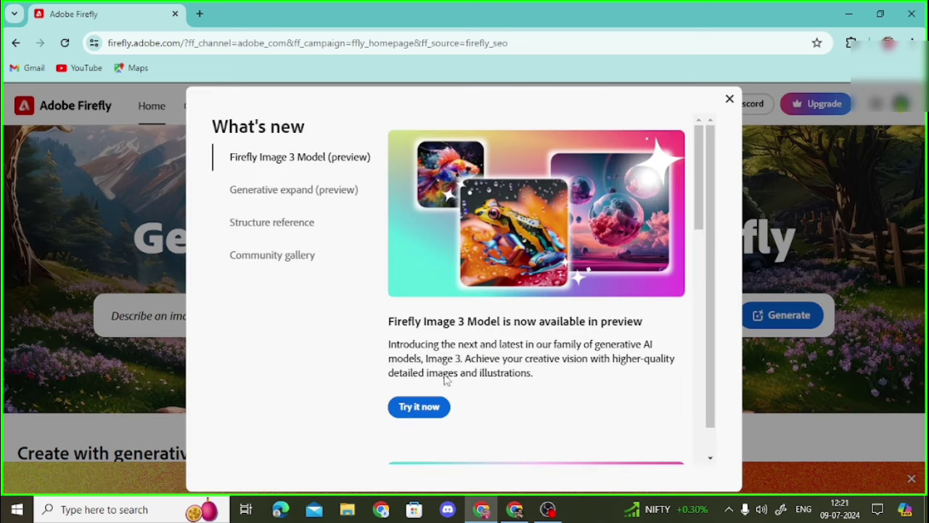
# - Close the What's new pop-up and scroll down to the Firefly feature cards
pyautogui.click(730, 99)
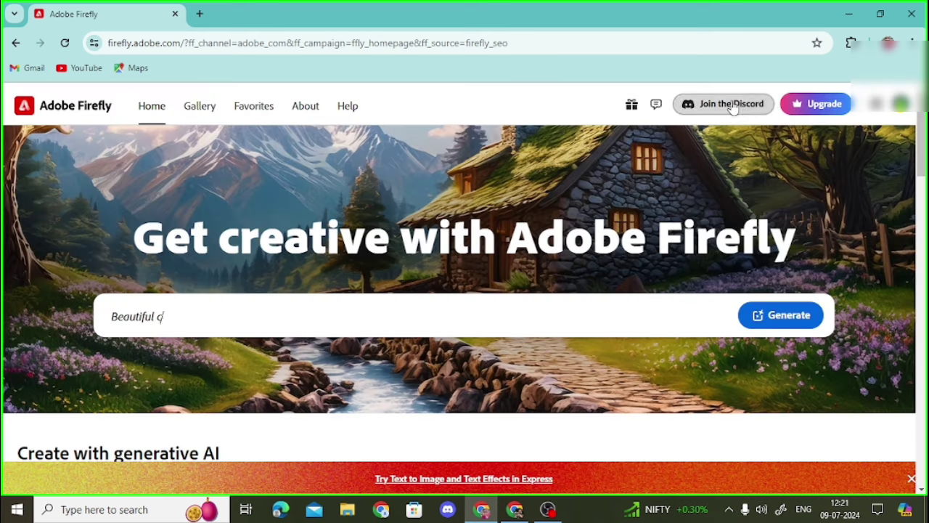
pyautogui.scroll(-2, 431, 315)
pyautogui.scroll(2, 431, 315)
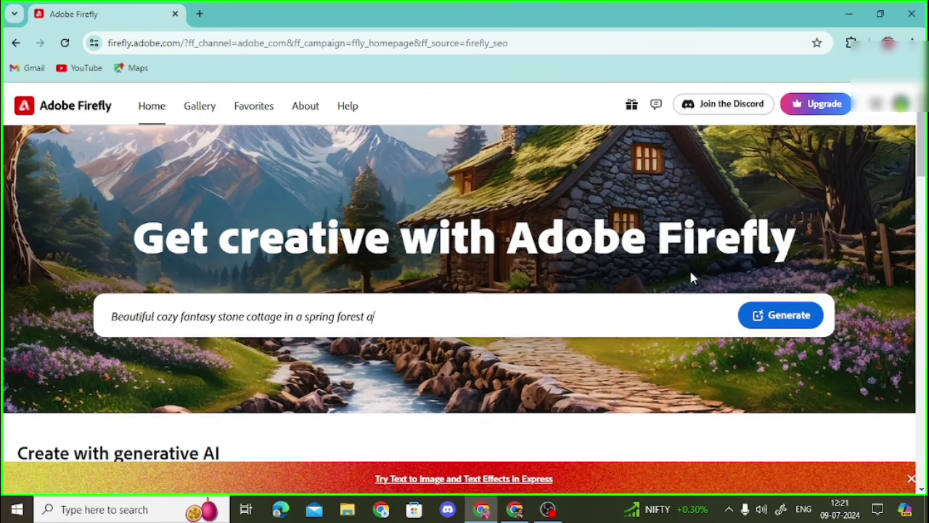
pyautogui.scroll(-6, 697, 274)
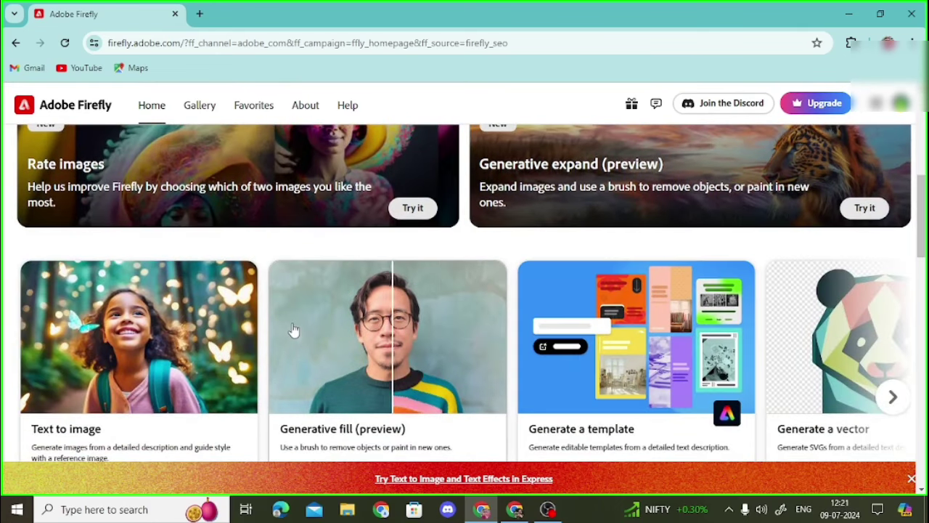
pyautogui.scroll(-1, 298, 334)
pyautogui.scroll(-1, 123, 385)
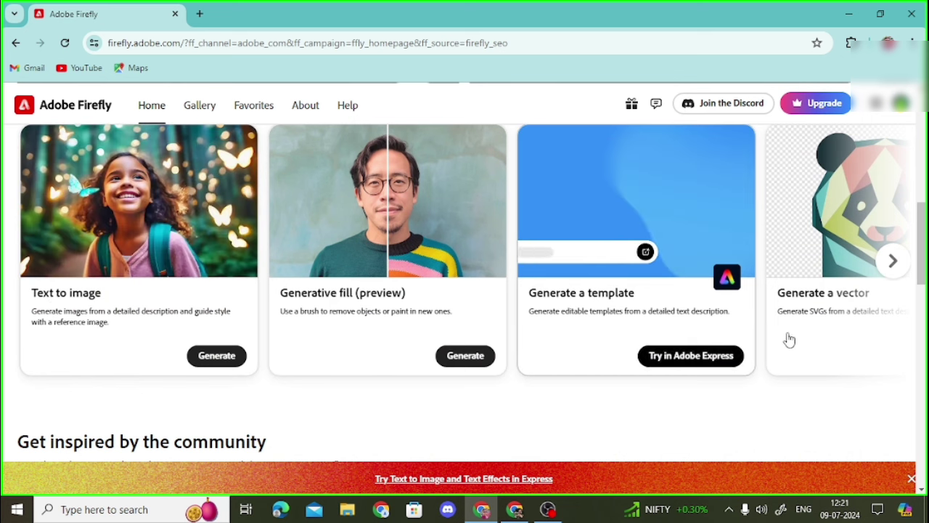
# - Page through the generative AI tool cards and return to the Text to image card
pyautogui.click(892, 263)
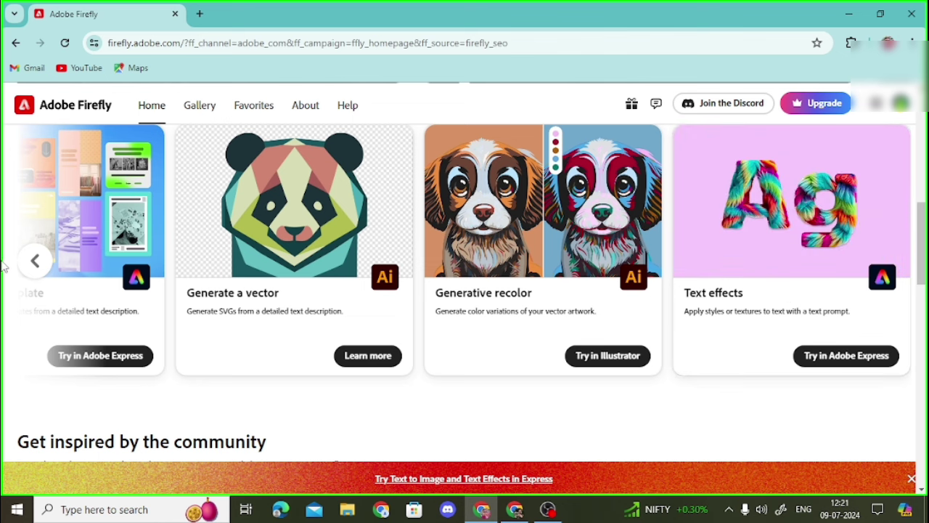
pyautogui.click(35, 262)
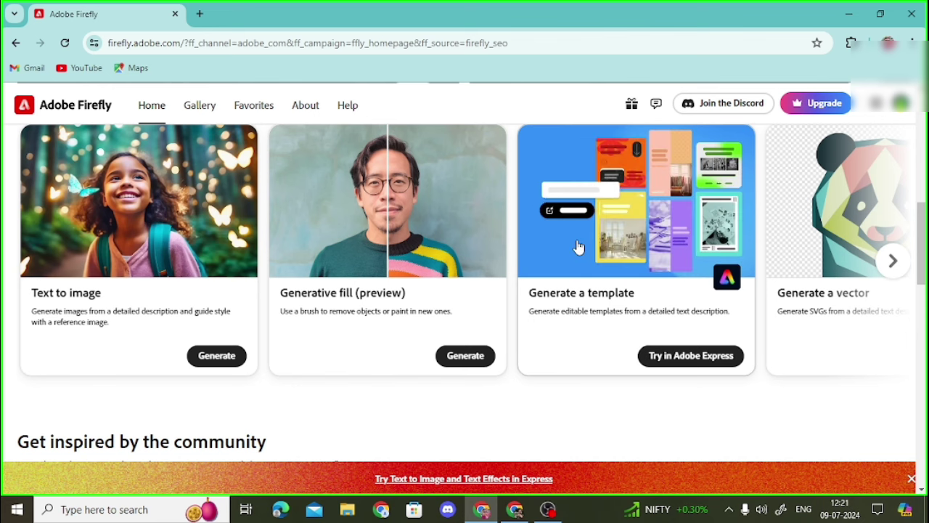
pyautogui.scroll(3, 578, 247)
pyautogui.scroll(-3, 465, 251)
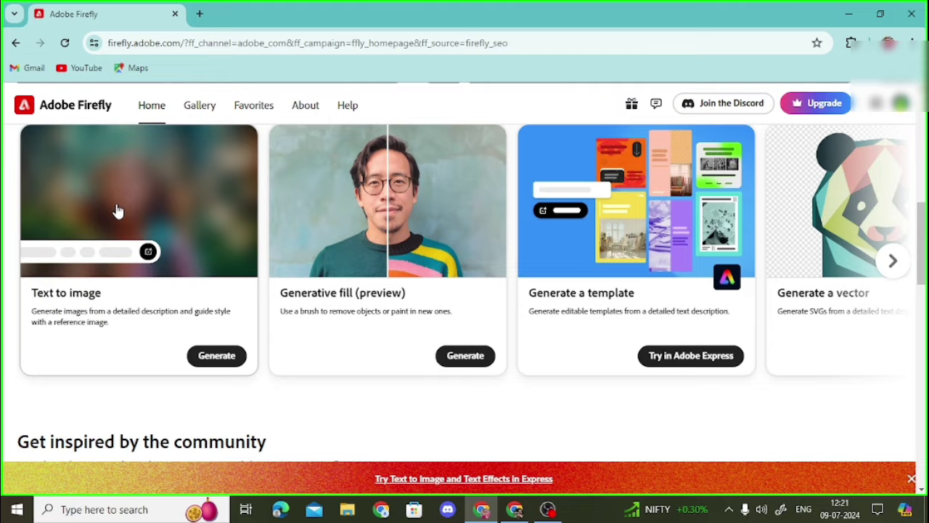
# - Open the Text to image generator and scroll through its sample image gallery and back up
pyautogui.click(116, 209)
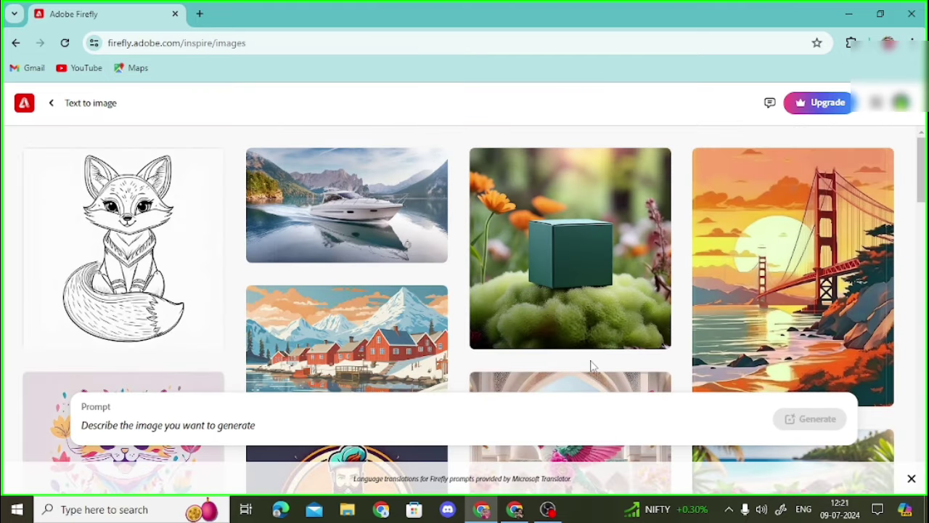
pyautogui.scroll(-3, 639, 252)
pyautogui.scroll(-1, 639, 253)
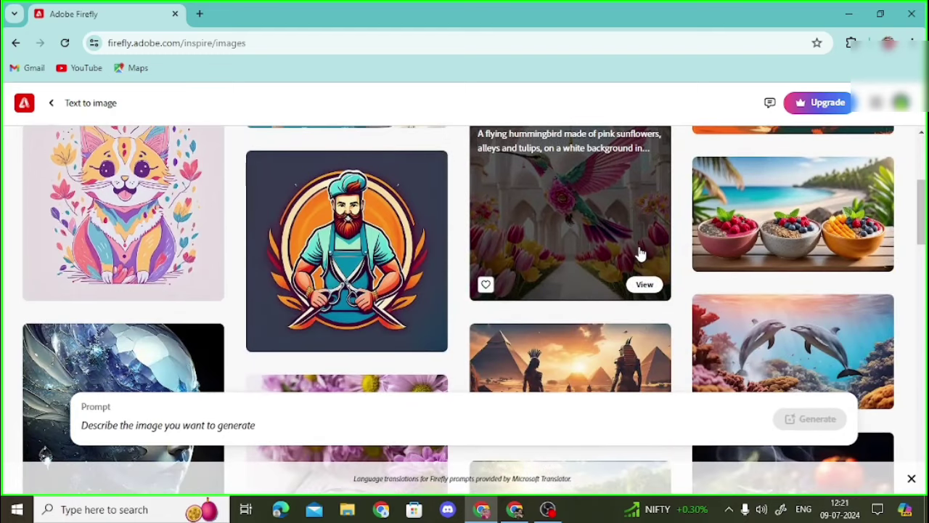
pyautogui.scroll(-3, 639, 250)
pyautogui.scroll(-3, 761, 289)
pyautogui.scroll(-3, 761, 289)
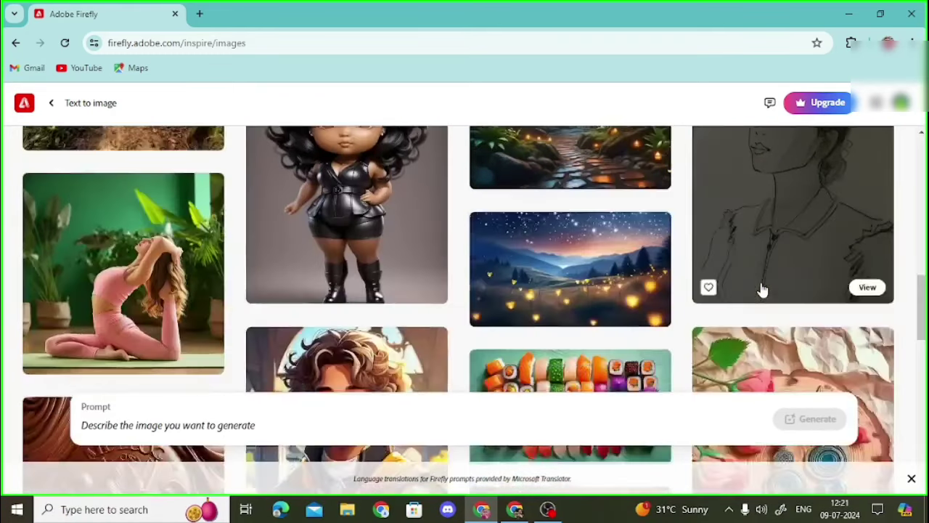
pyautogui.scroll(4, 762, 290)
pyautogui.scroll(1, 762, 290)
pyautogui.scroll(2, 762, 291)
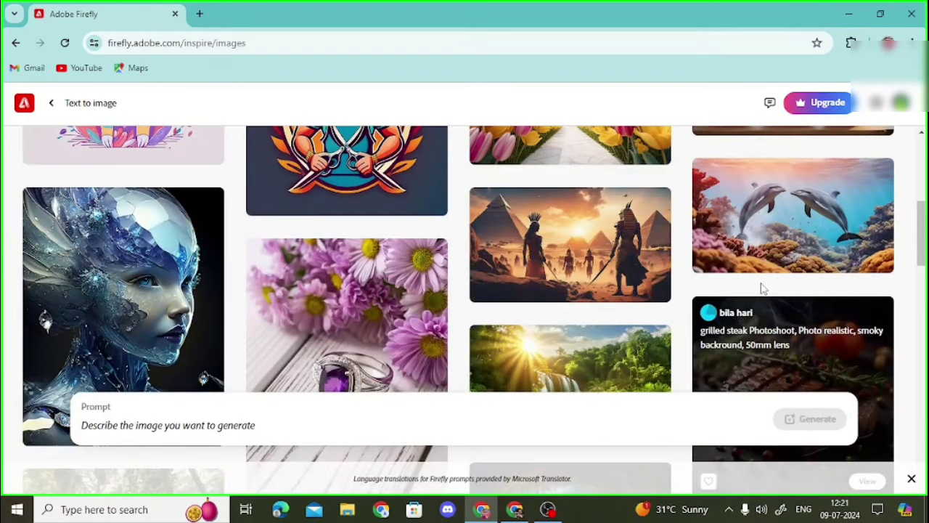
pyautogui.scroll(4, 761, 289)
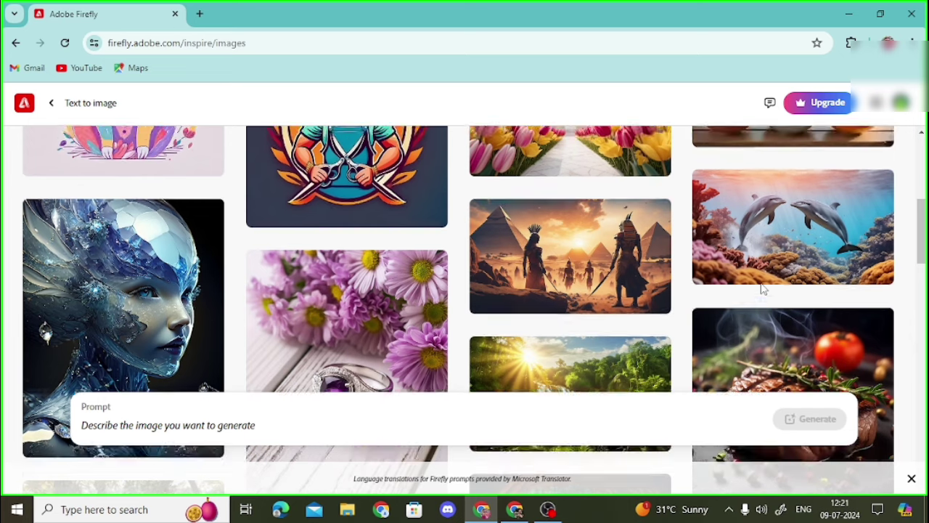
pyautogui.scroll(3, 761, 289)
pyautogui.moveTo(761, 289)
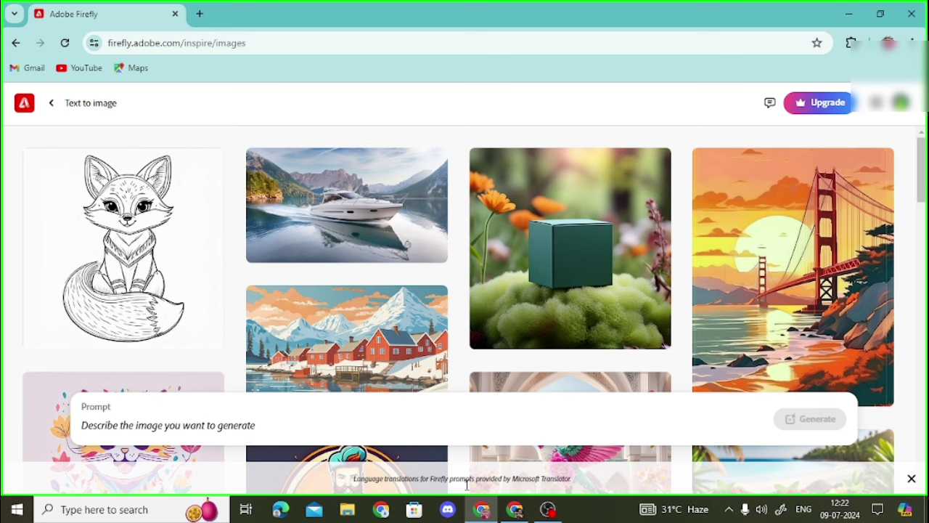
# - Translate the spoken Hindi phrase to 'two children playing between hills and river' and copy it
pyautogui.click(515, 517)
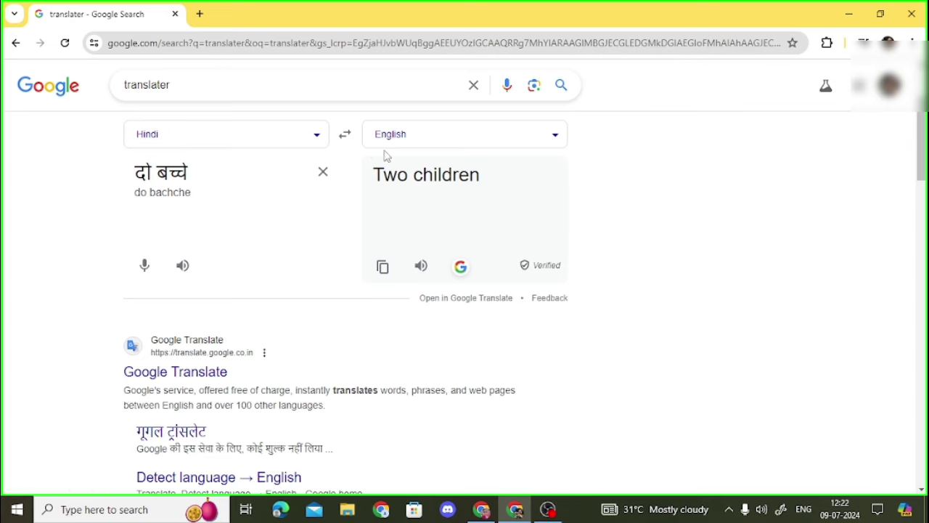
pyautogui.click(323, 173)
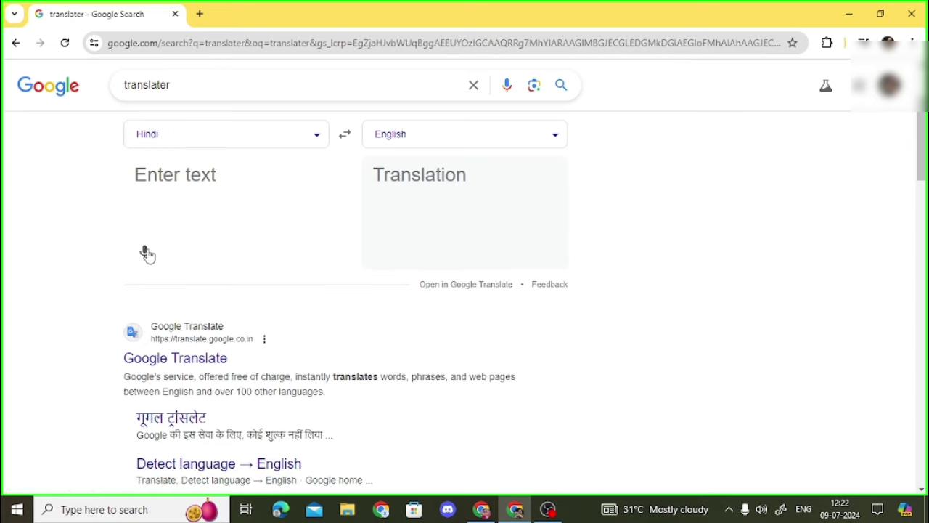
pyautogui.click(145, 252)
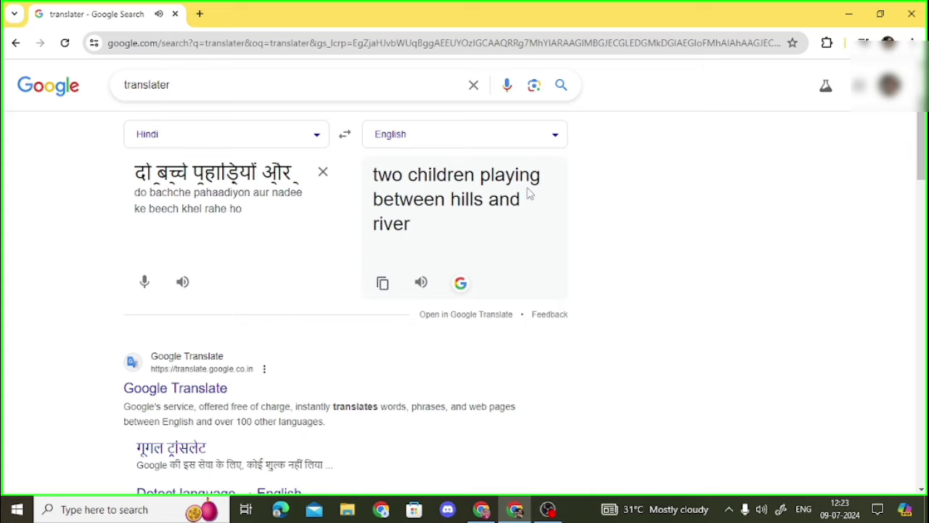
pyautogui.click(383, 285)
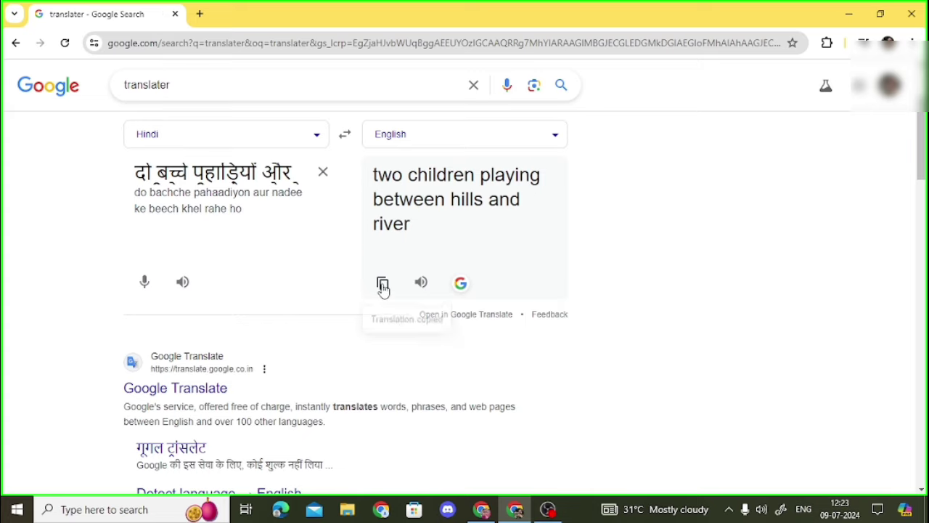
pyautogui.click(481, 509)
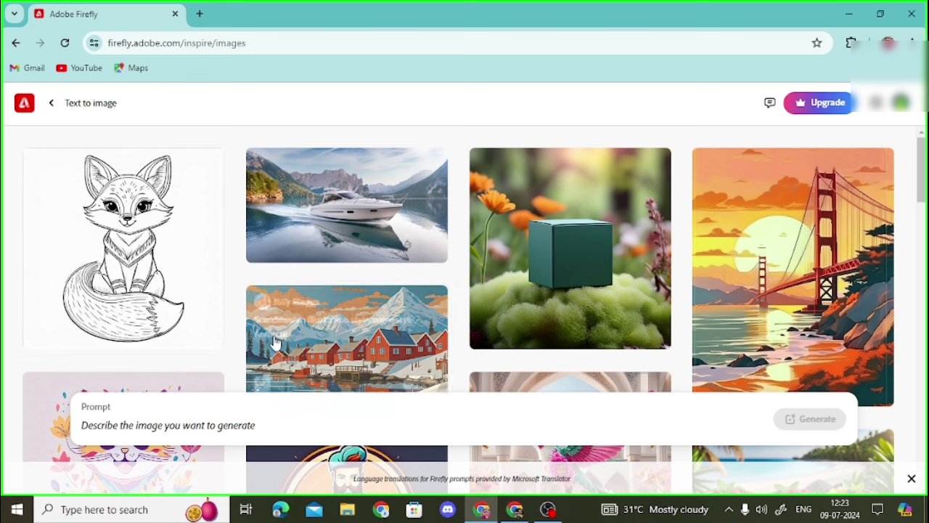
# - Paste 'two children playing between hills and river' into the Prompt field and generate images
pyautogui.rightClick(119, 423)
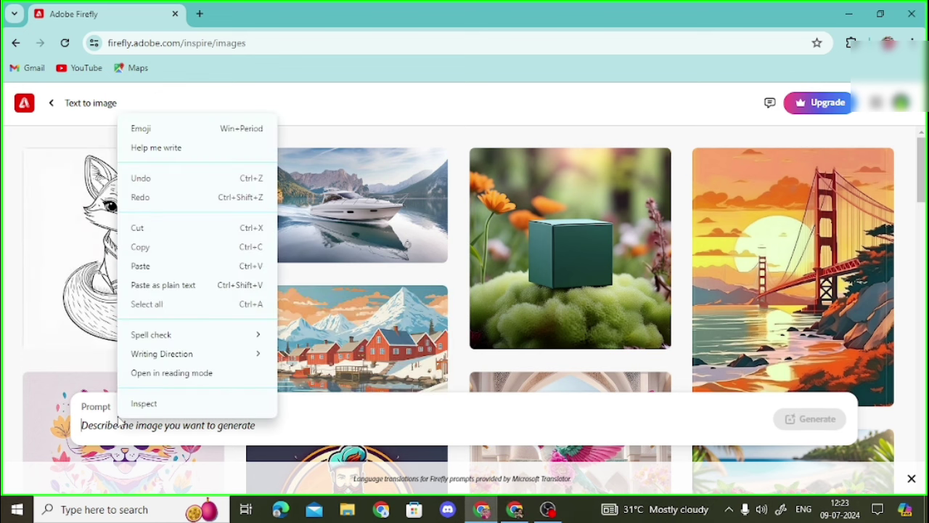
pyautogui.click(138, 266)
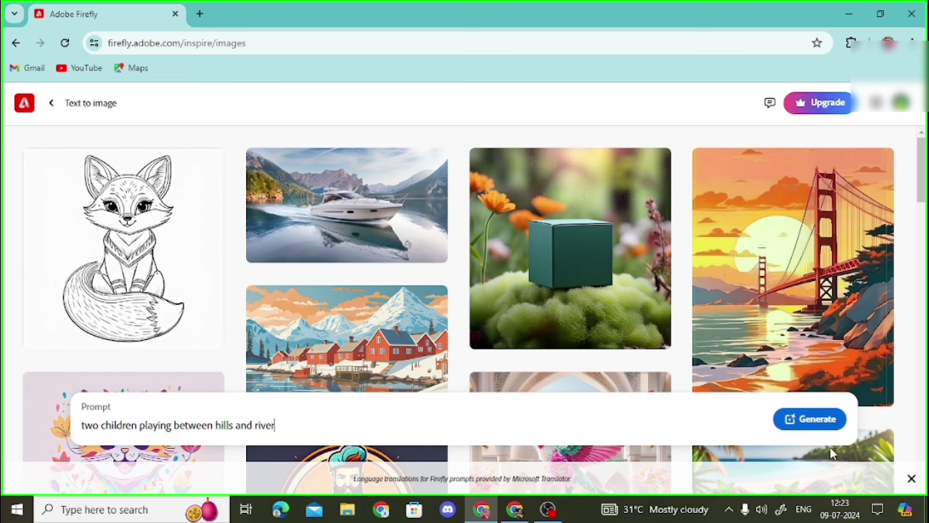
pyautogui.click(806, 427)
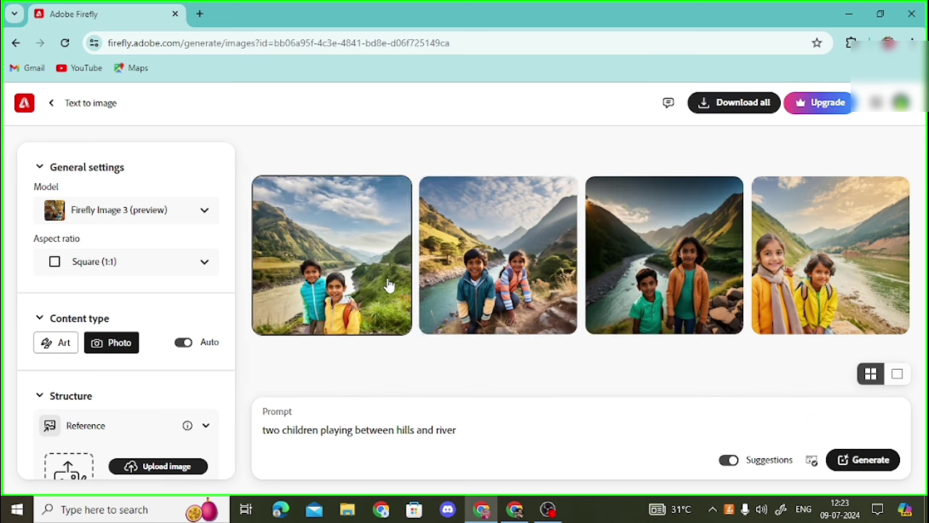
pyautogui.moveTo(334, 313)
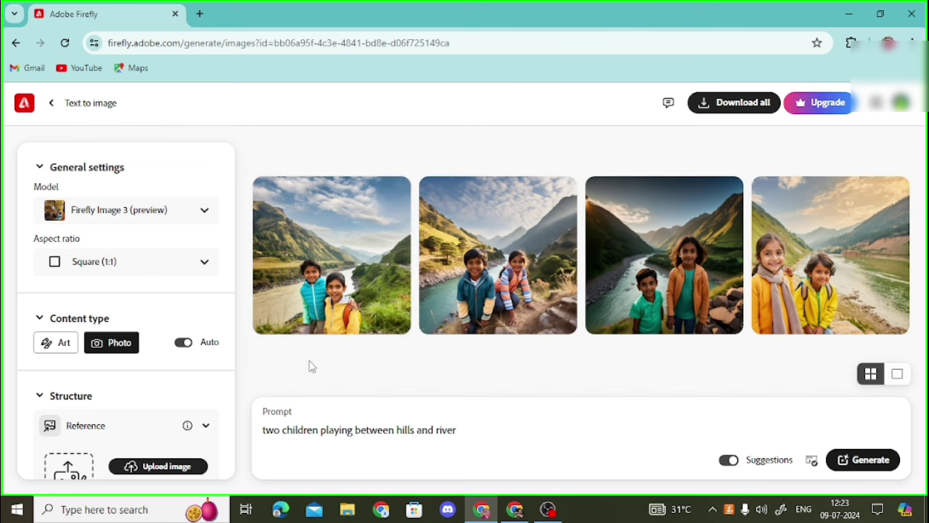
pyautogui.click(316, 239)
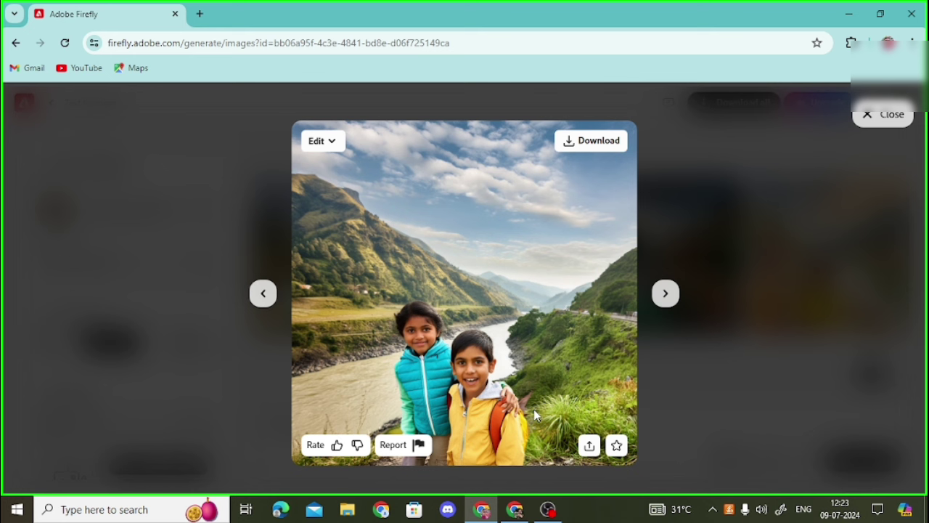
pyautogui.click(883, 114)
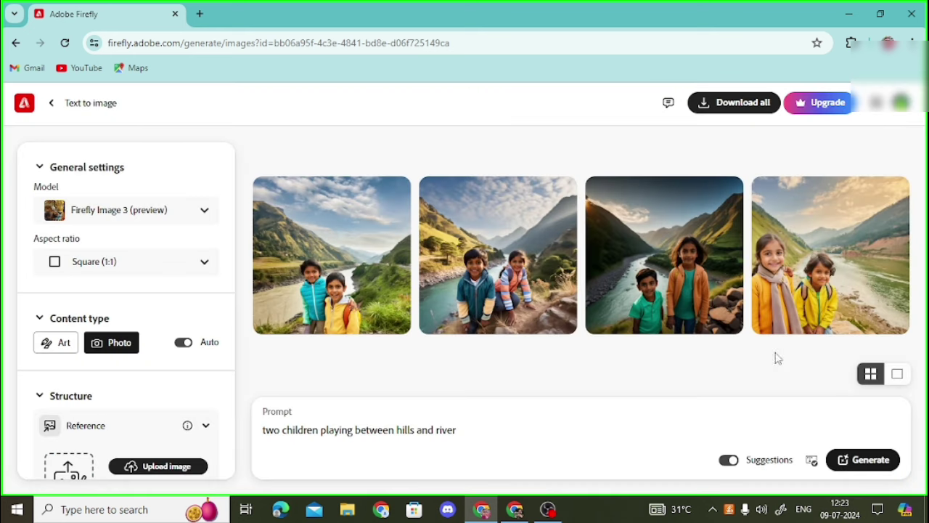
pyautogui.click(798, 298)
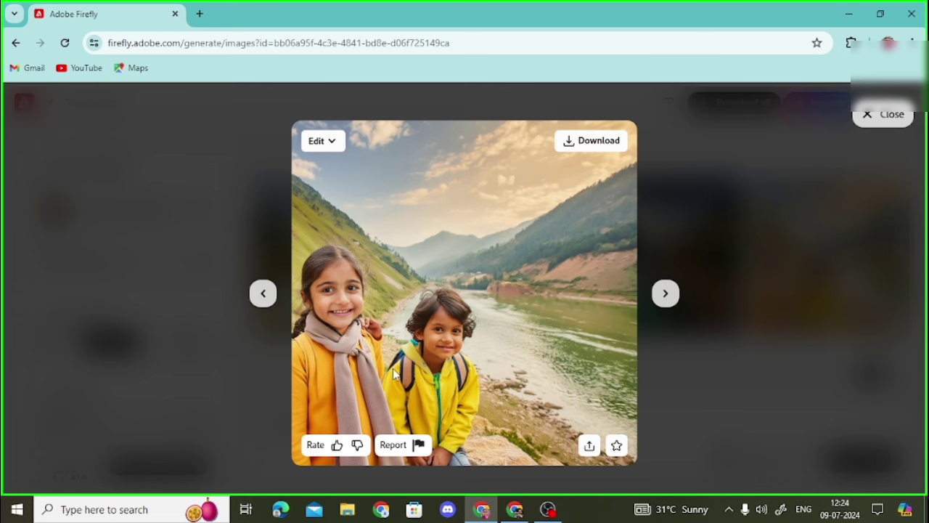
pyautogui.click(867, 116)
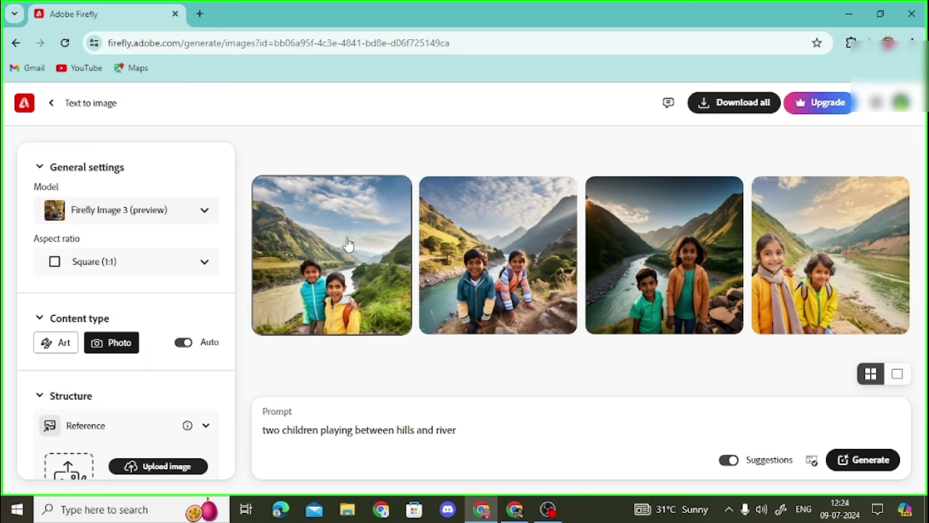
# - Set the aspect ratio to Widescreen (16:9) and regenerate the images
pyautogui.click(212, 215)
pyautogui.click(212, 216)
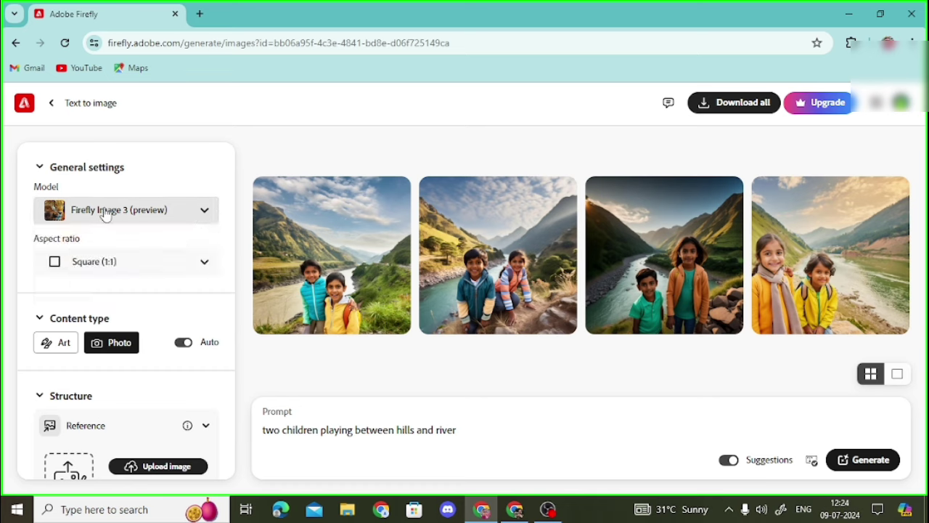
pyautogui.click(201, 263)
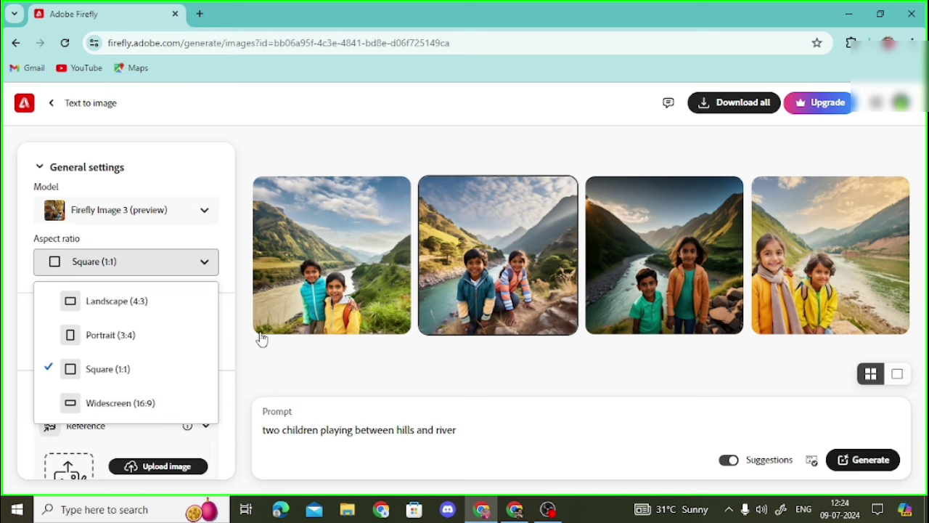
pyautogui.click(115, 408)
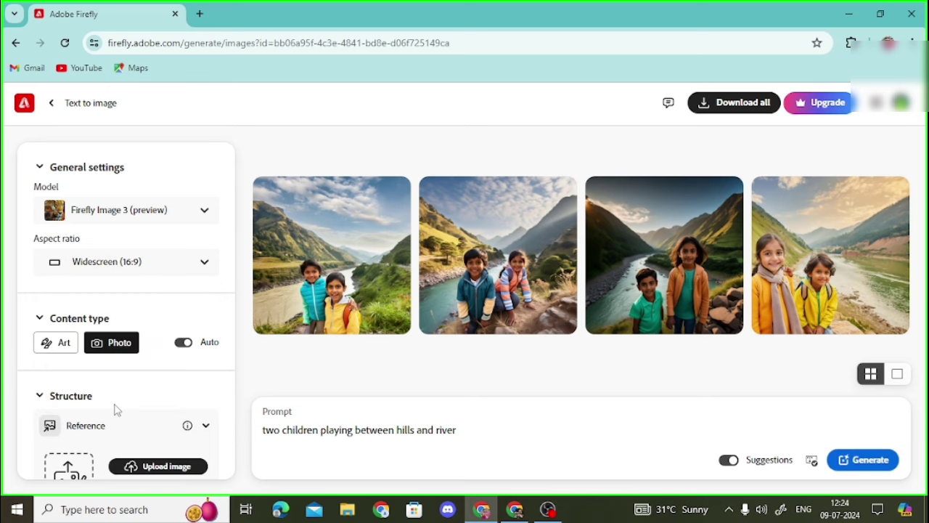
pyautogui.click(871, 460)
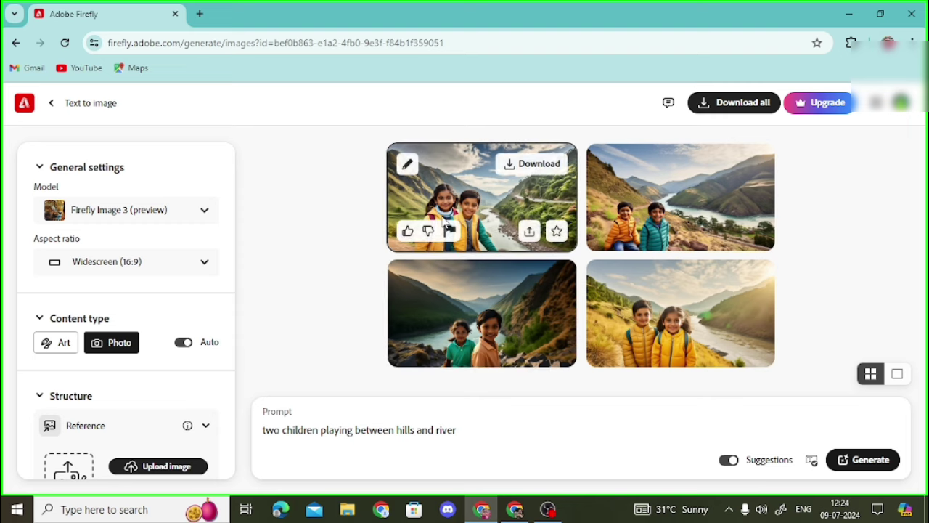
# - Enlarge the first widescreen result to inspect it, then close the view
pyautogui.click(443, 221)
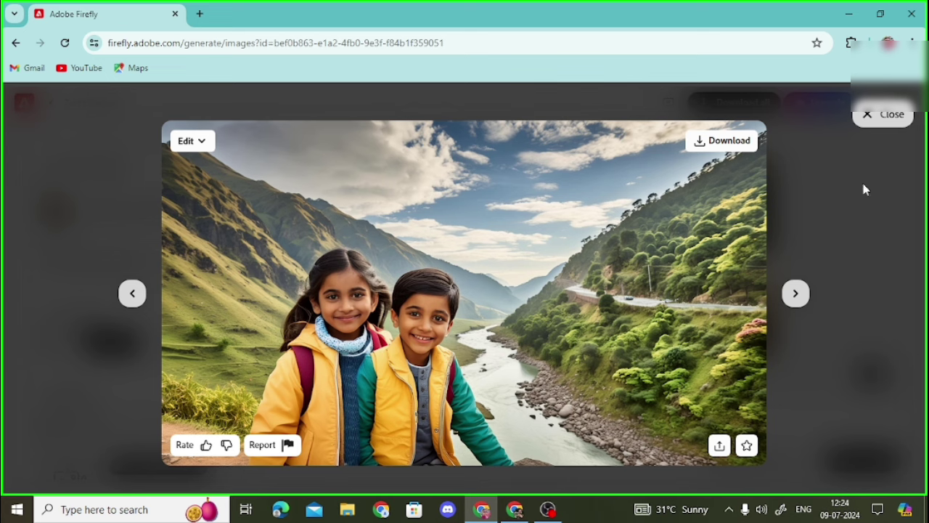
pyautogui.click(872, 119)
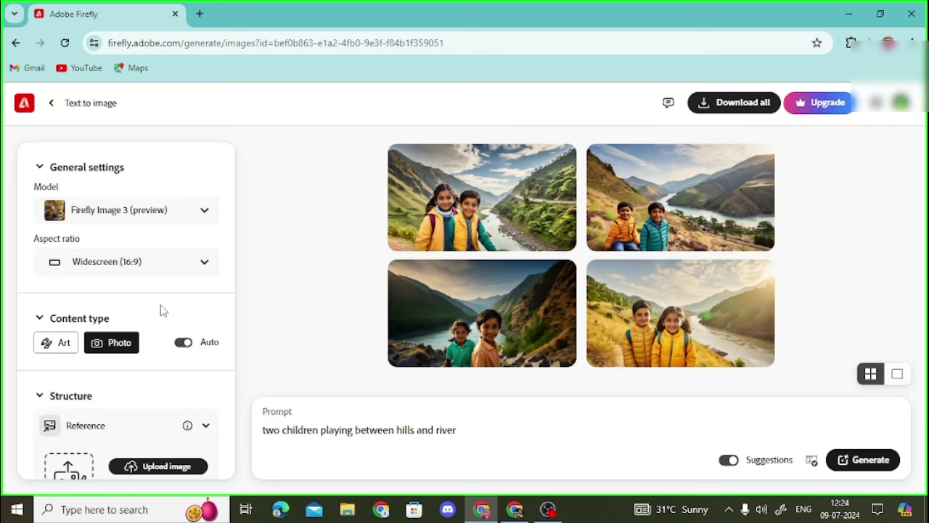
pyautogui.scroll(-1, 163, 311)
# - Set the content type to Photo with the automatic content type option turned off
pyautogui.click(62, 285)
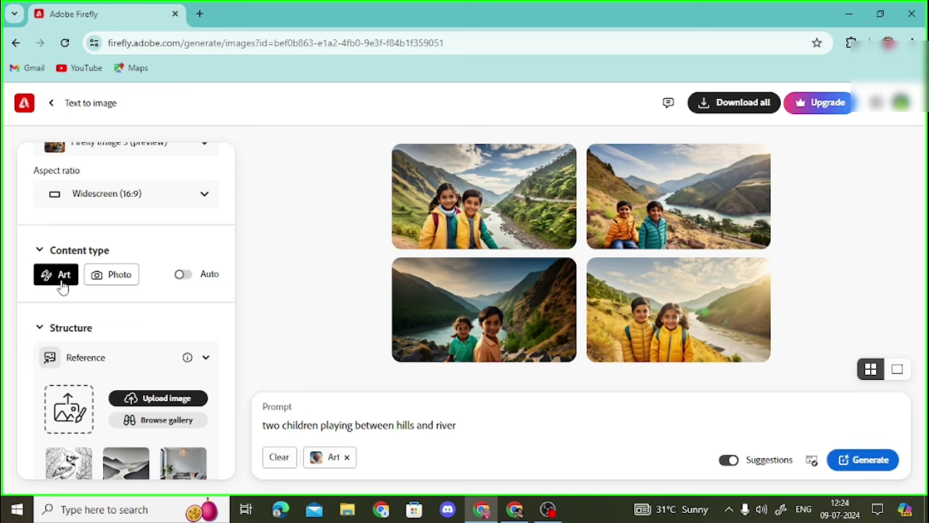
pyautogui.click(122, 284)
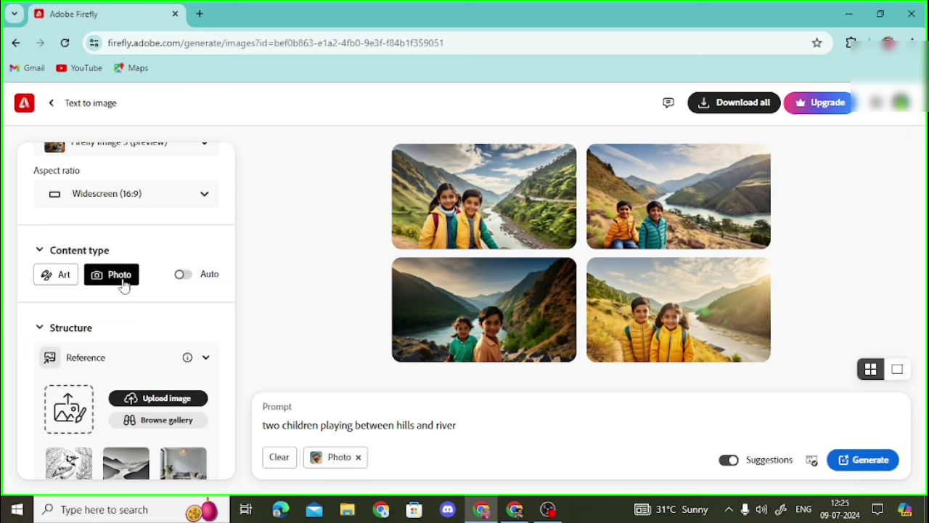
pyautogui.click(181, 279)
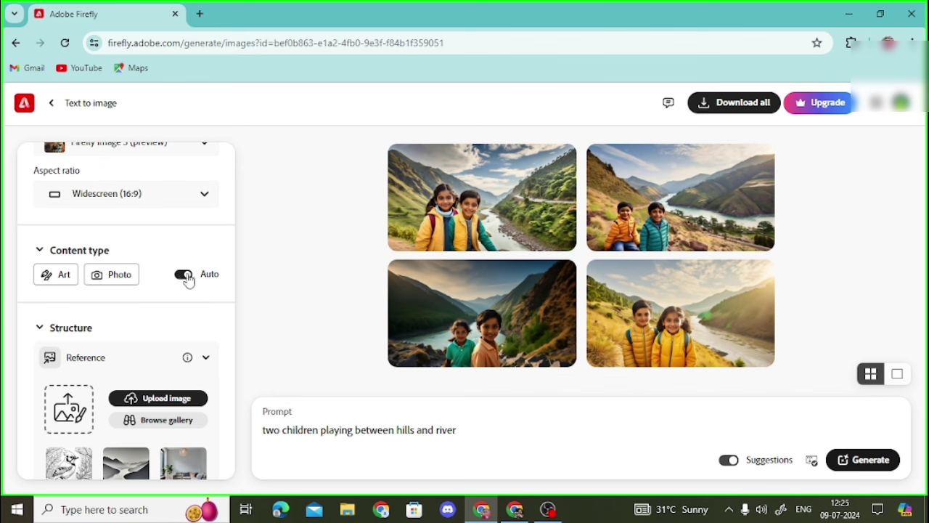
pyautogui.click(187, 277)
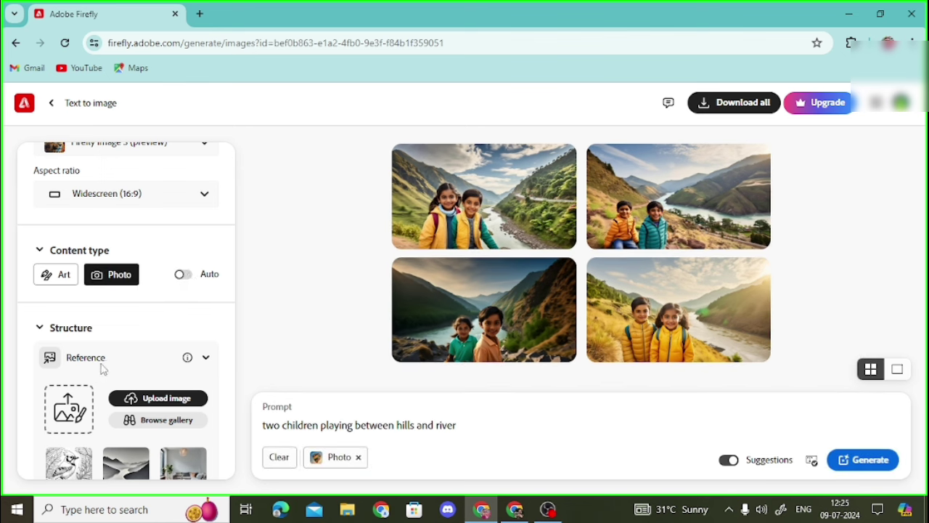
pyautogui.scroll(-1, 98, 360)
pyautogui.scroll(-1, 102, 363)
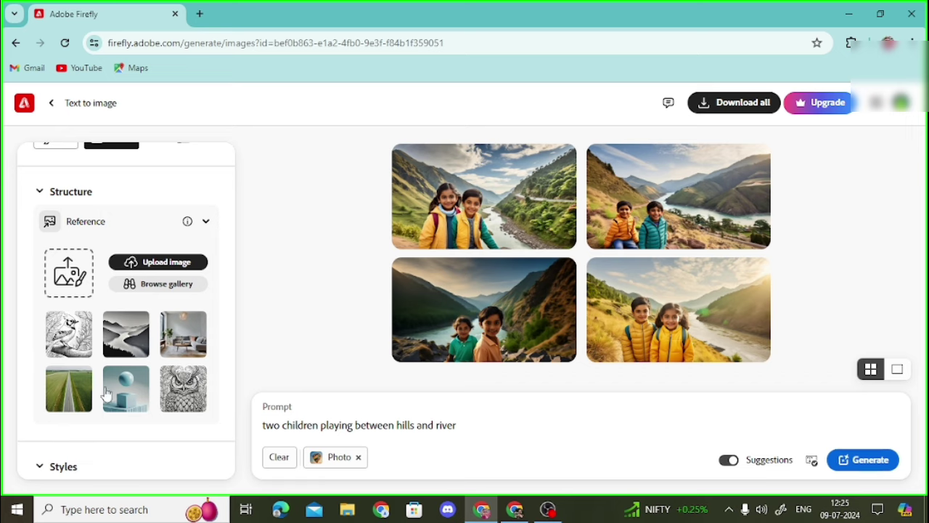
# - Try the road image as a structure reference, remove it, and scroll down to Effects
pyautogui.click(80, 405)
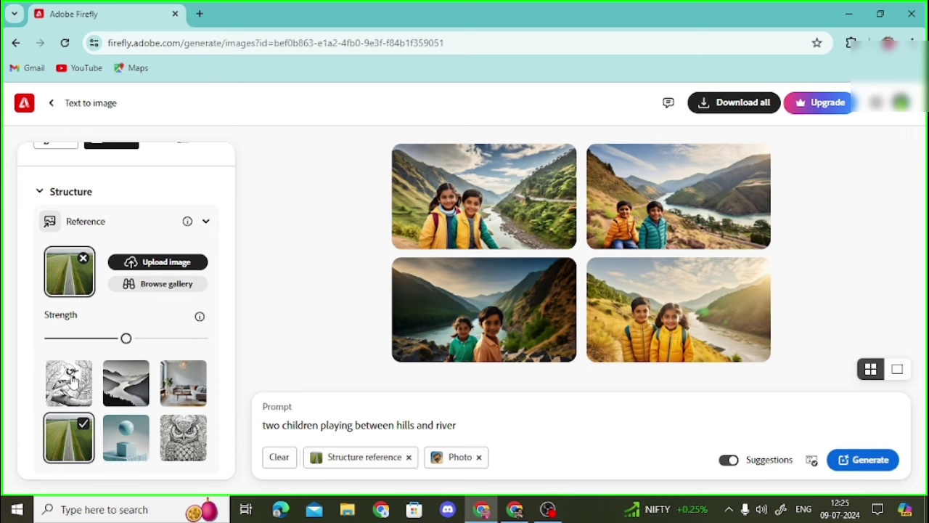
pyautogui.click(83, 259)
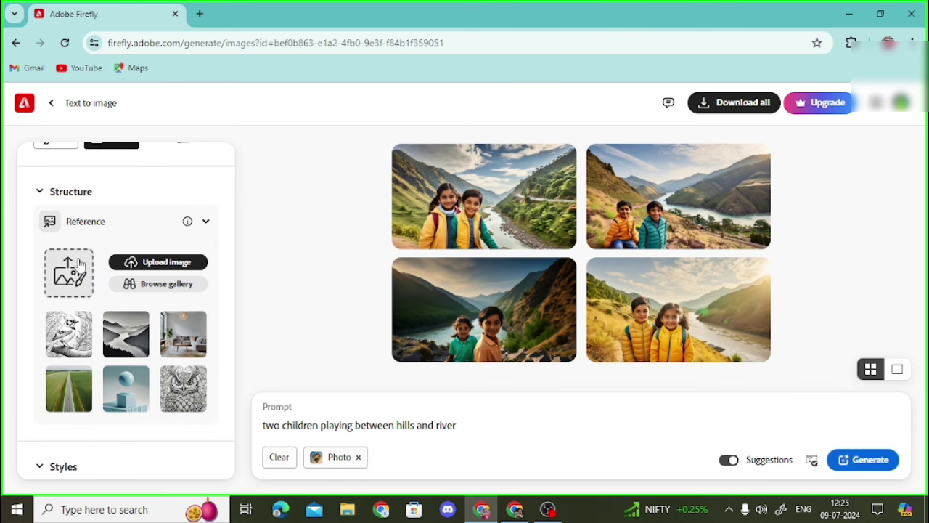
pyautogui.scroll(-5, 143, 312)
pyautogui.scroll(1, 144, 312)
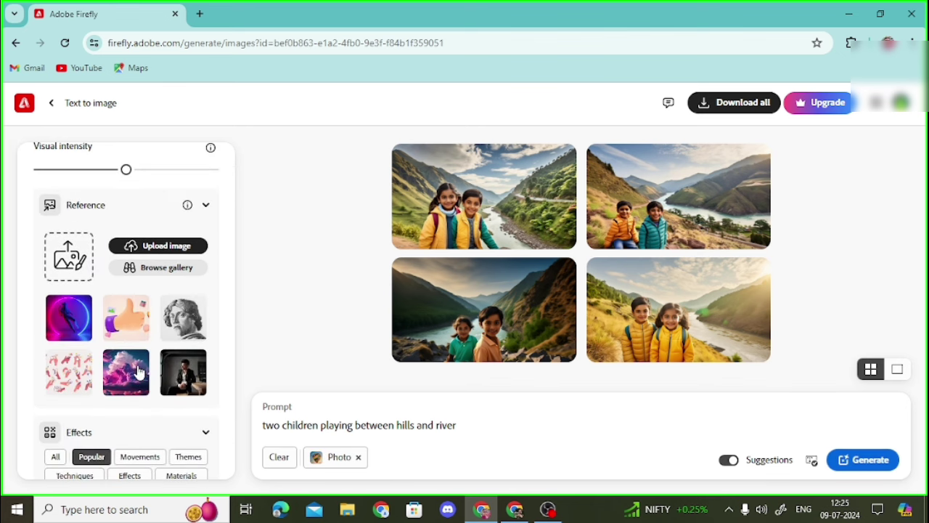
pyautogui.scroll(-2, 135, 372)
pyautogui.scroll(-1, 134, 373)
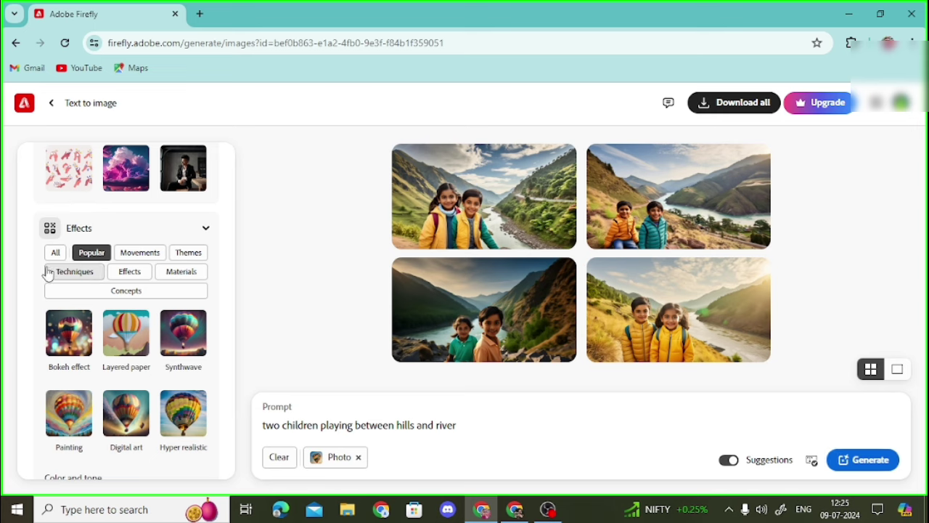
# - Add the Antique photo effect, generate new images, and preview the first result
pyautogui.click(131, 272)
pyautogui.click(80, 349)
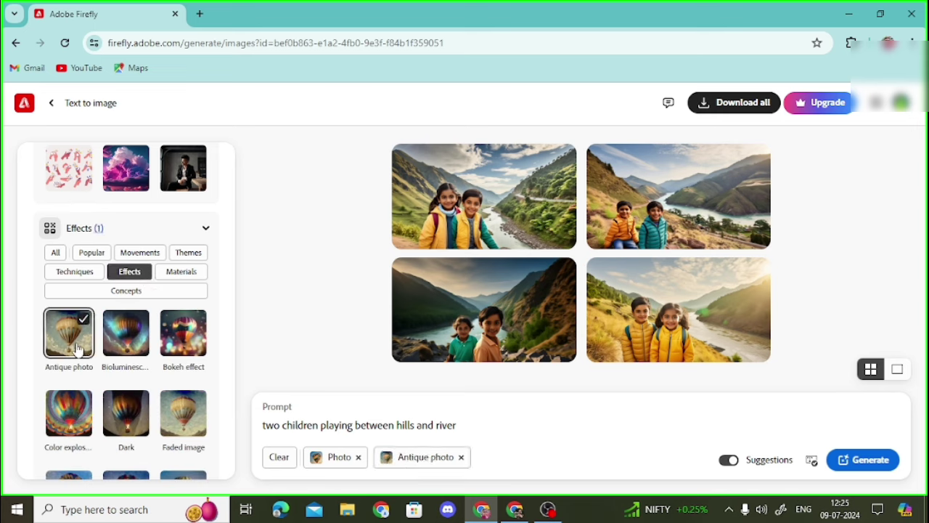
pyautogui.click(865, 465)
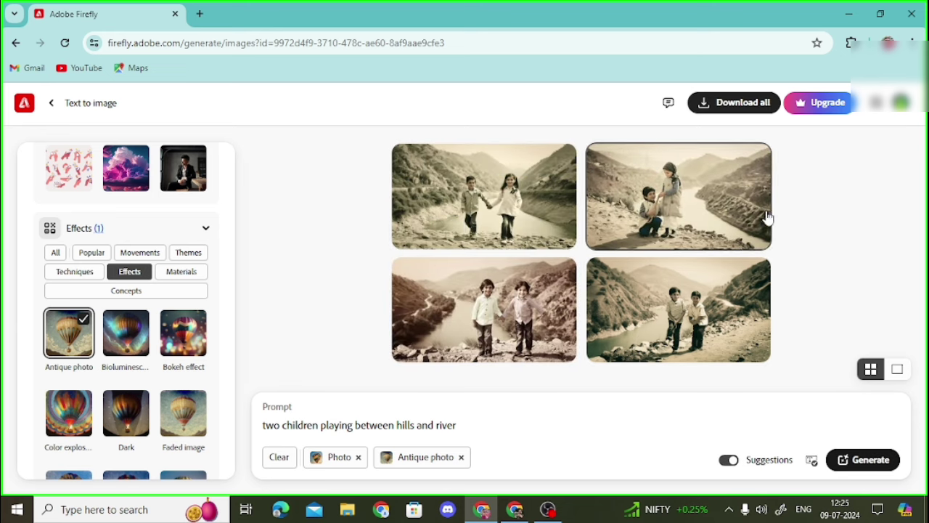
pyautogui.click(496, 233)
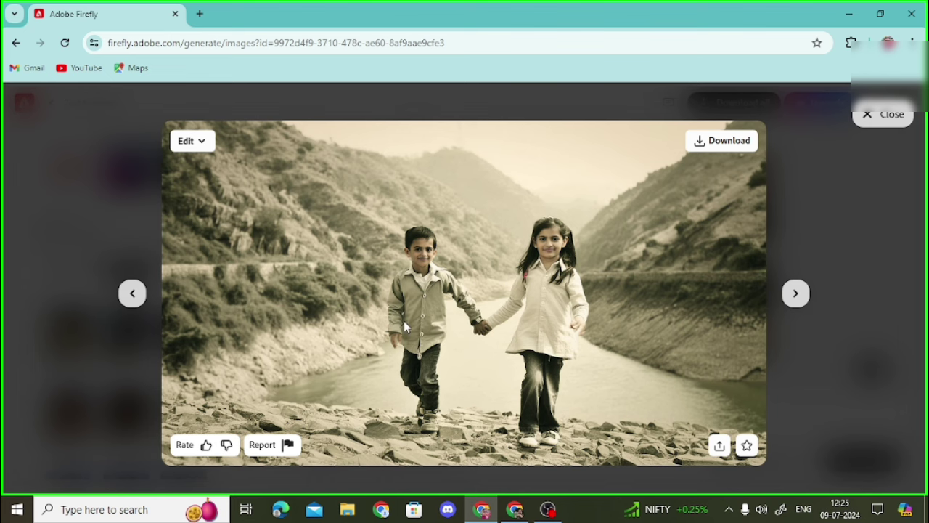
pyautogui.click(862, 120)
# - Add the Isometric effect and regenerate the images
pyautogui.scroll(-2, 194, 369)
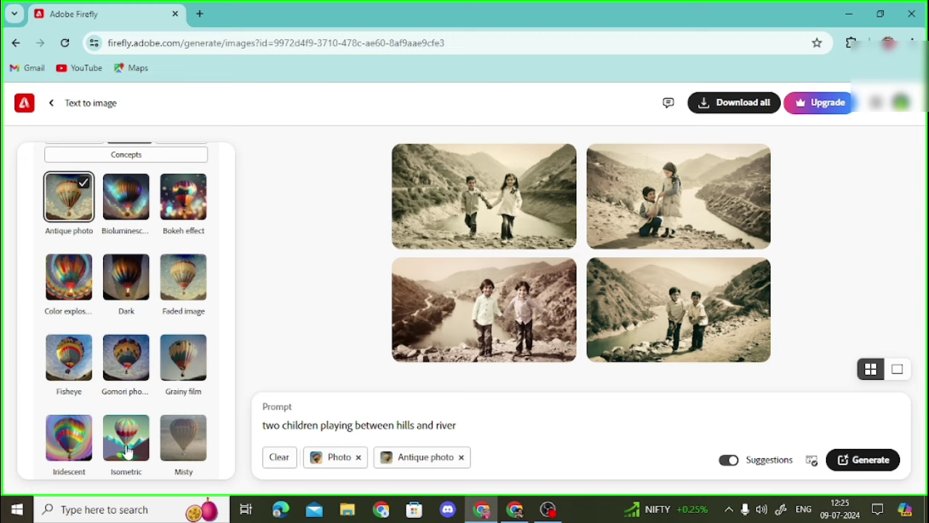
pyautogui.click(128, 449)
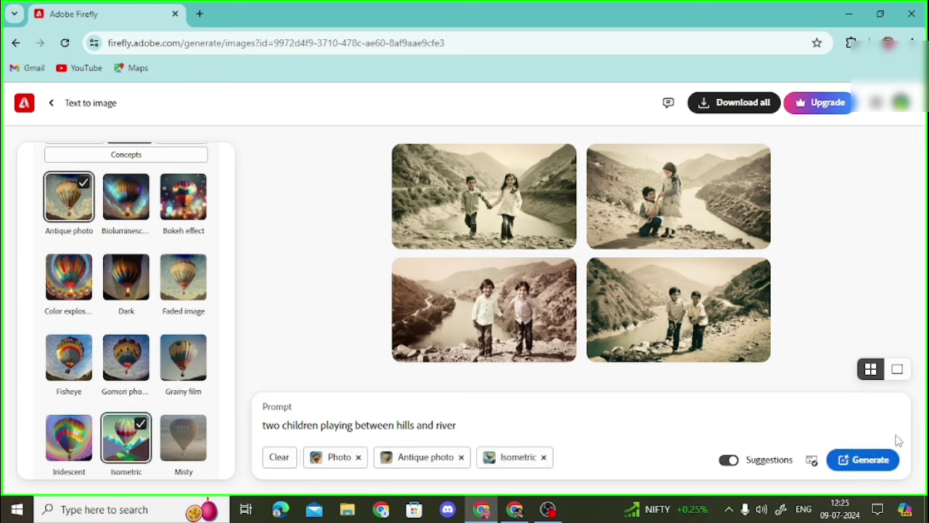
pyautogui.click(864, 462)
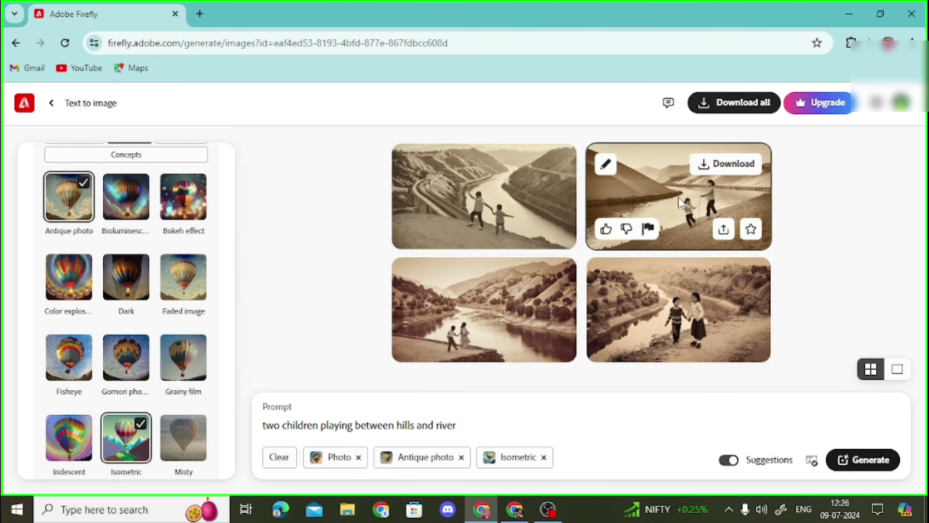
# - Enlarge the top-right and bottom-left results to inspect them
pyautogui.click(680, 205)
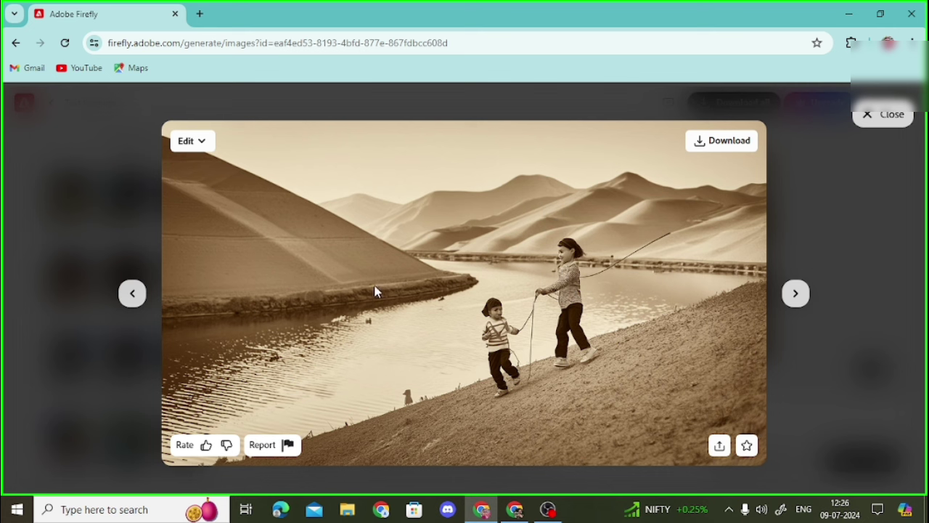
pyautogui.click(876, 120)
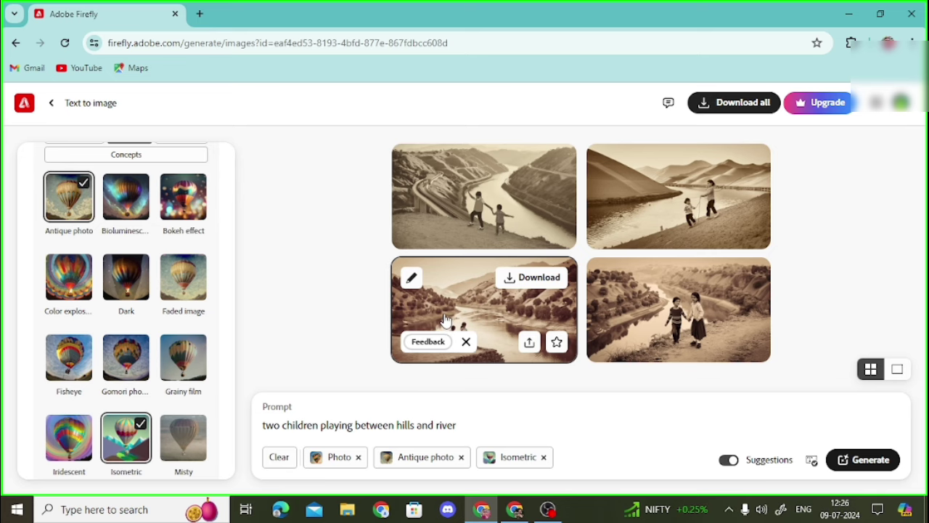
pyautogui.click(445, 320)
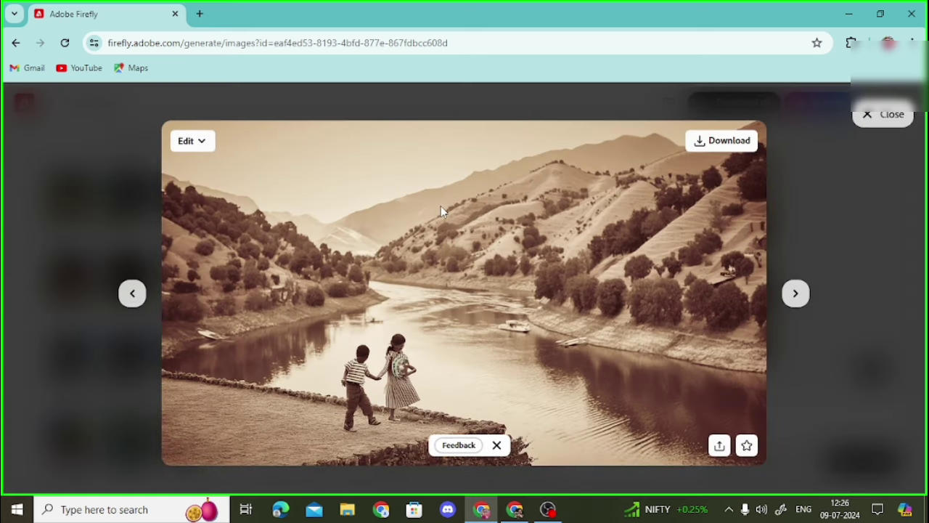
pyautogui.click(877, 116)
# - Add the Impressionism style from the Movements presets and regenerate the images
pyautogui.scroll(-3, 174, 332)
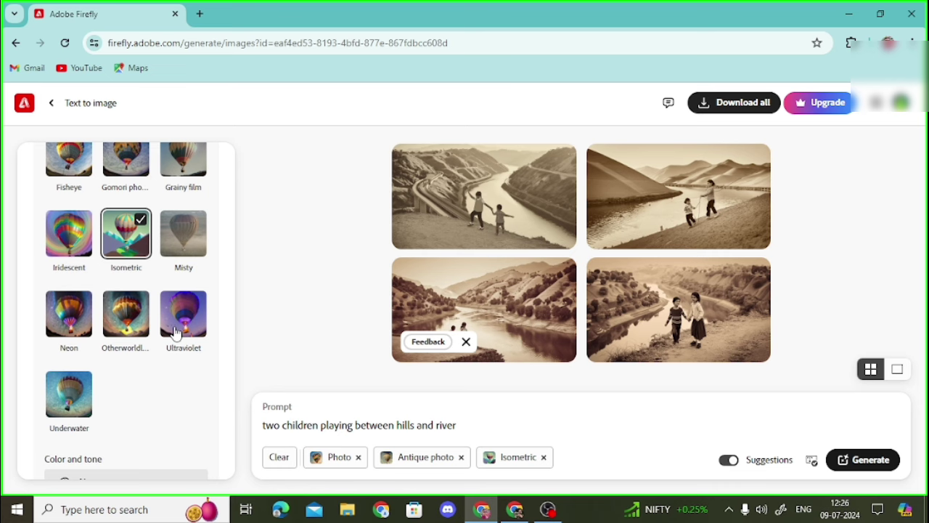
pyautogui.scroll(5, 149, 385)
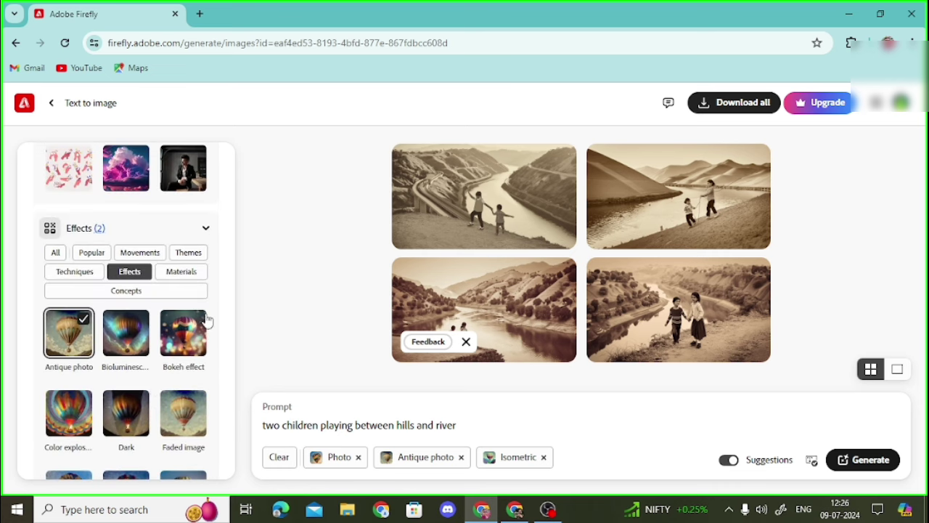
pyautogui.click(139, 254)
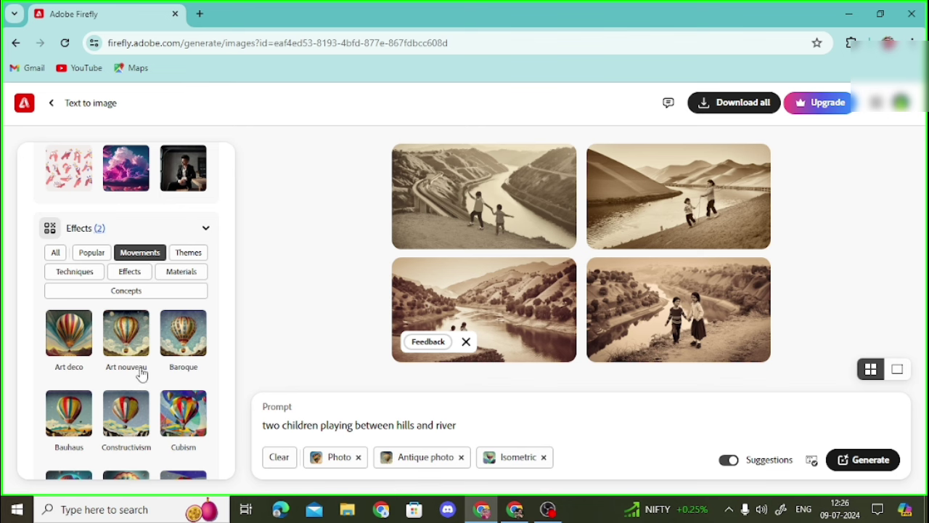
pyautogui.scroll(-4, 177, 349)
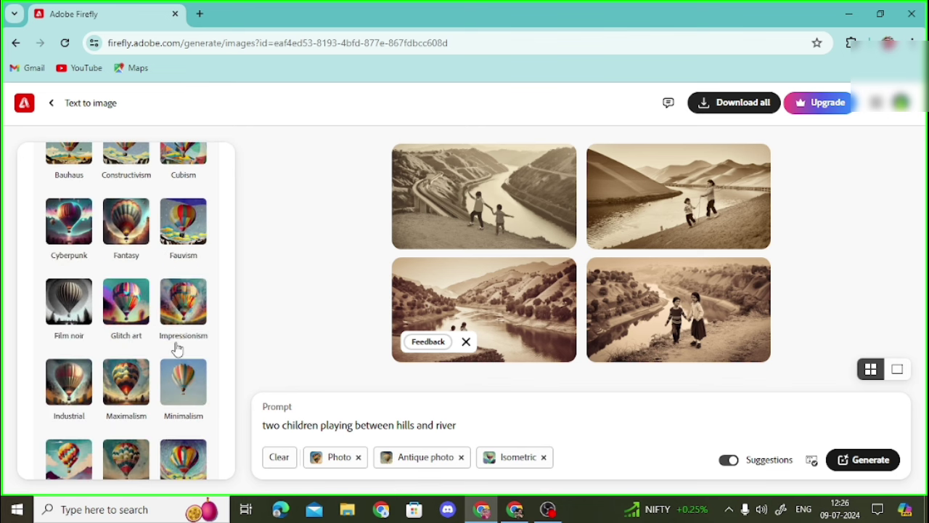
pyautogui.click(191, 314)
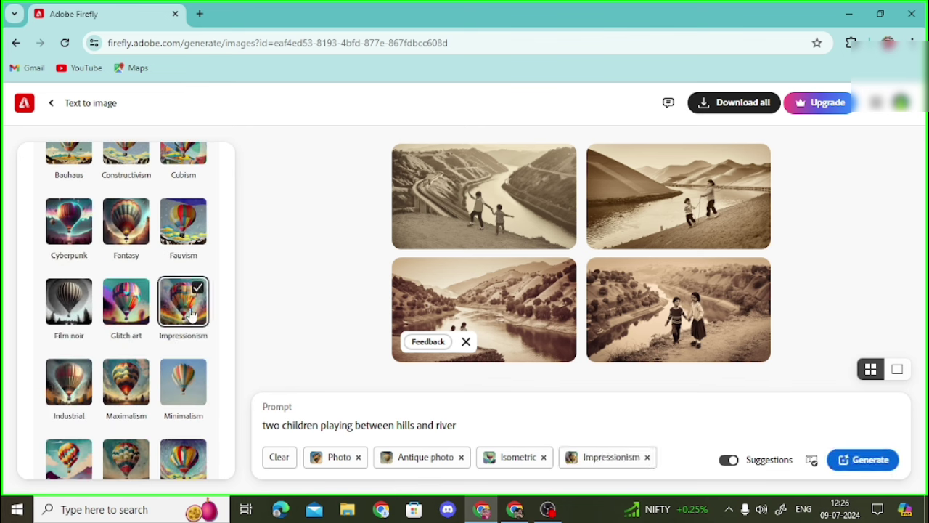
pyautogui.click(865, 463)
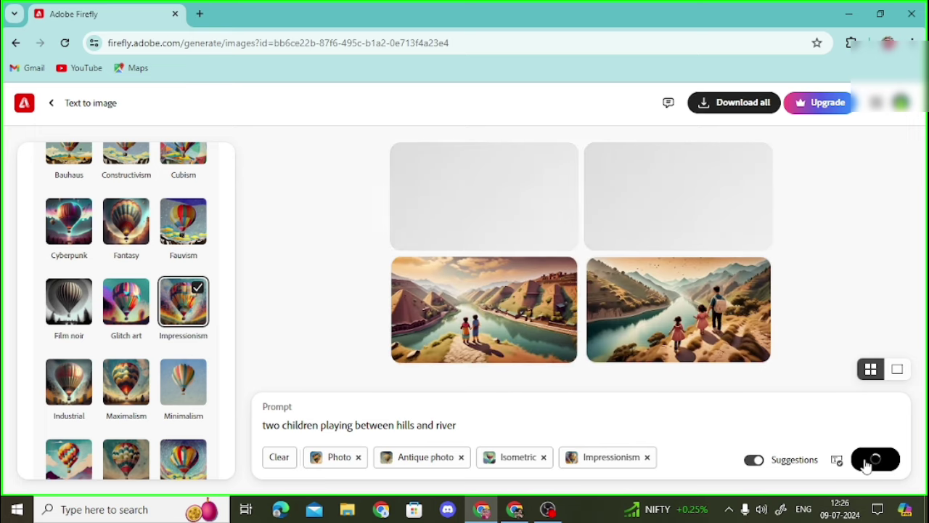
# - Download the enlarged top-right image of the two children by the river as a JPG and check it in Photos
pyautogui.moveTo(710, 229)
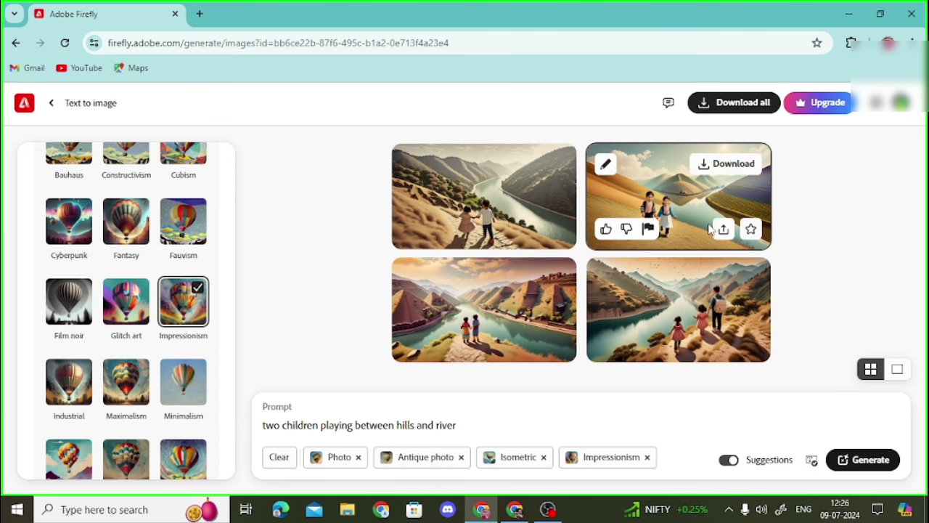
pyautogui.click(684, 218)
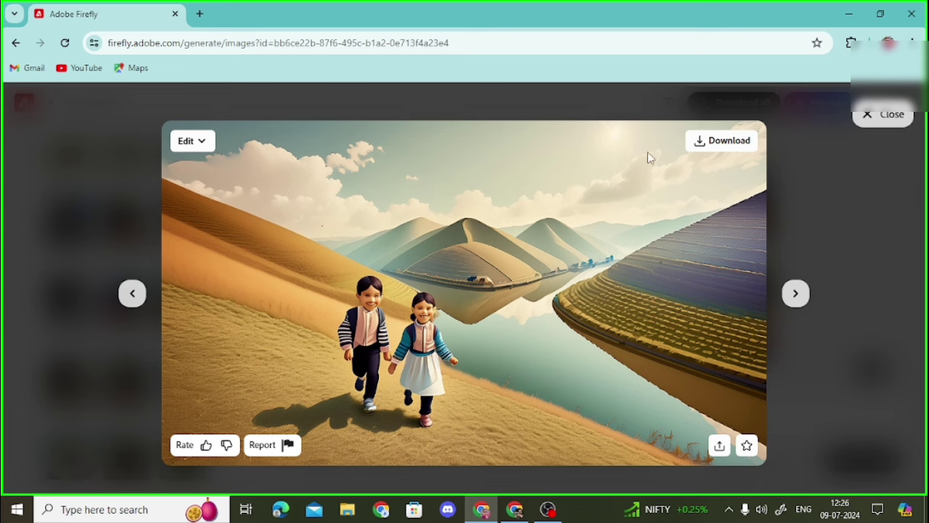
pyautogui.click(710, 143)
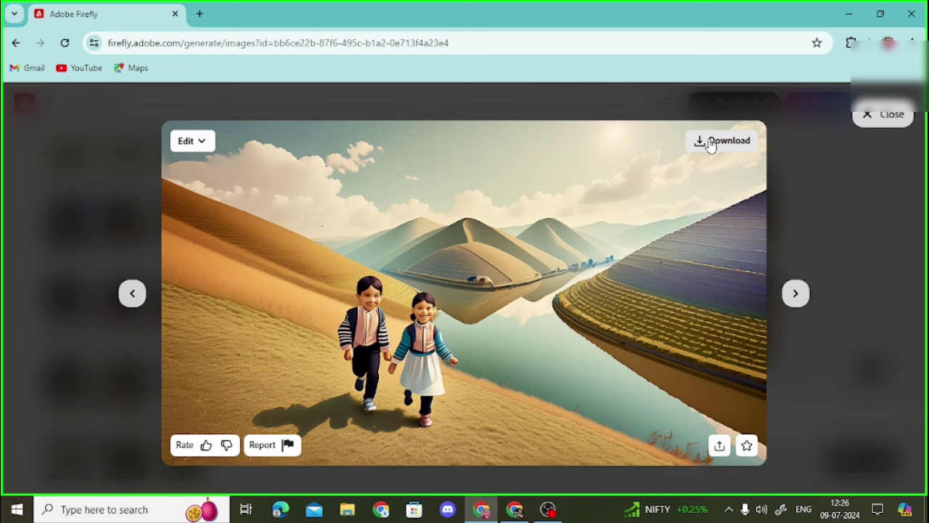
pyautogui.click(702, 146)
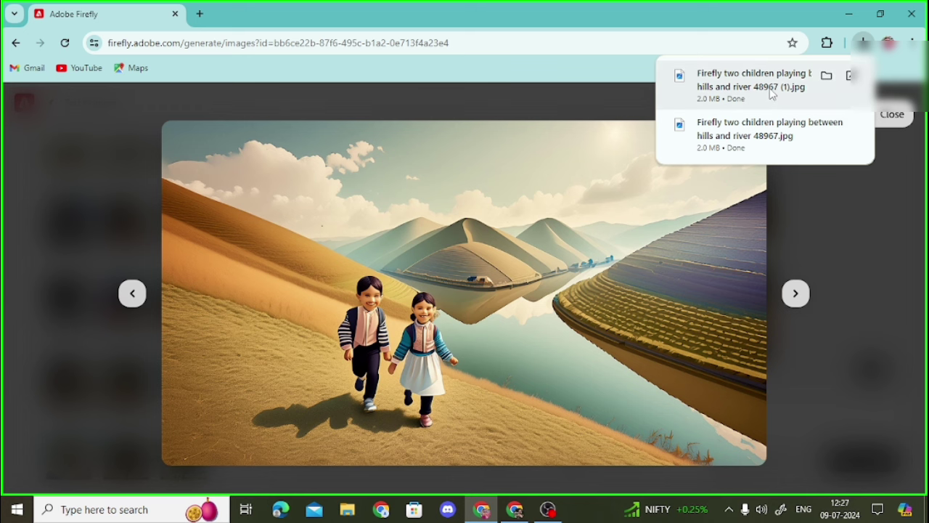
pyautogui.click(772, 88)
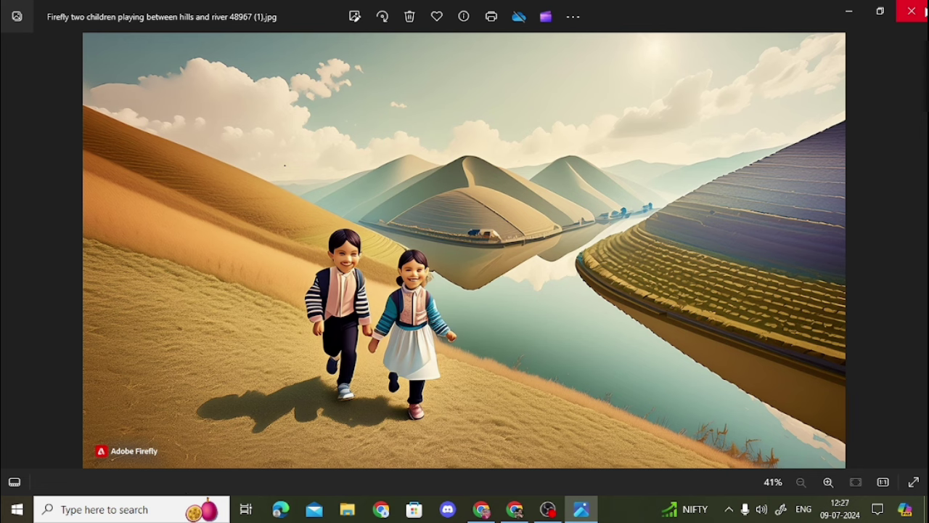
pyautogui.click(912, 11)
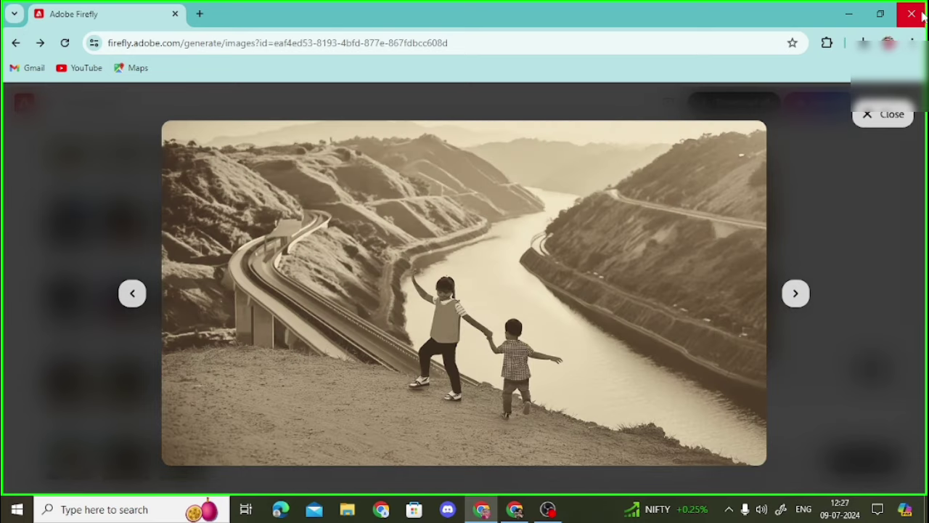
# - Close the Firefly Chrome window and minimise the Google translator search to show the desktop
pyautogui.click(912, 14)
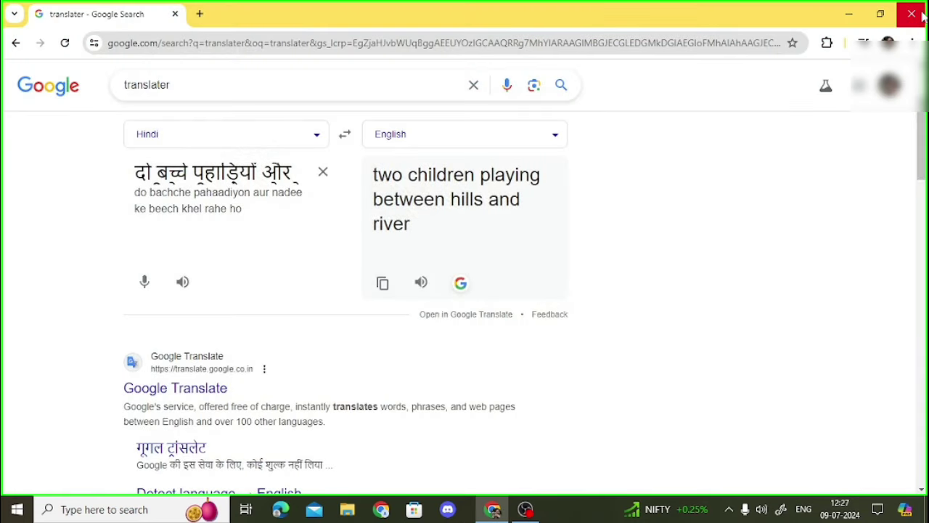
pyautogui.click(496, 515)
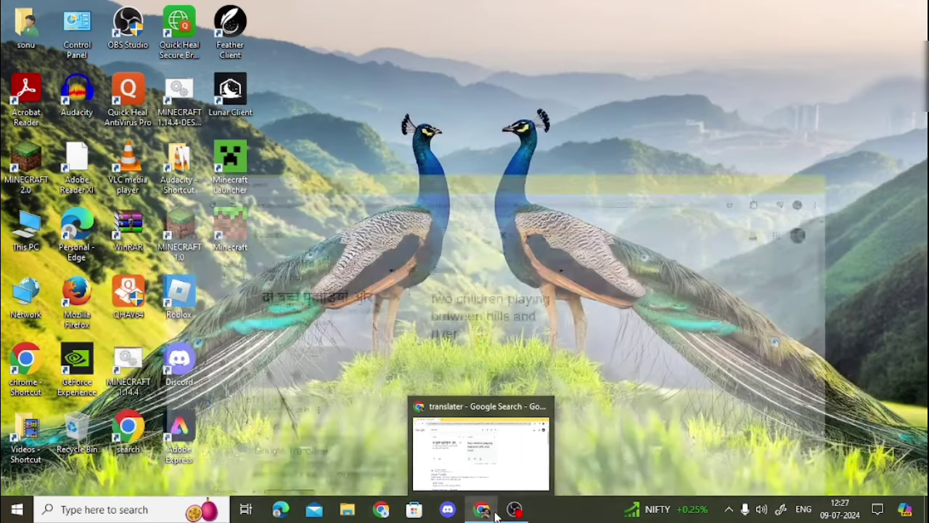